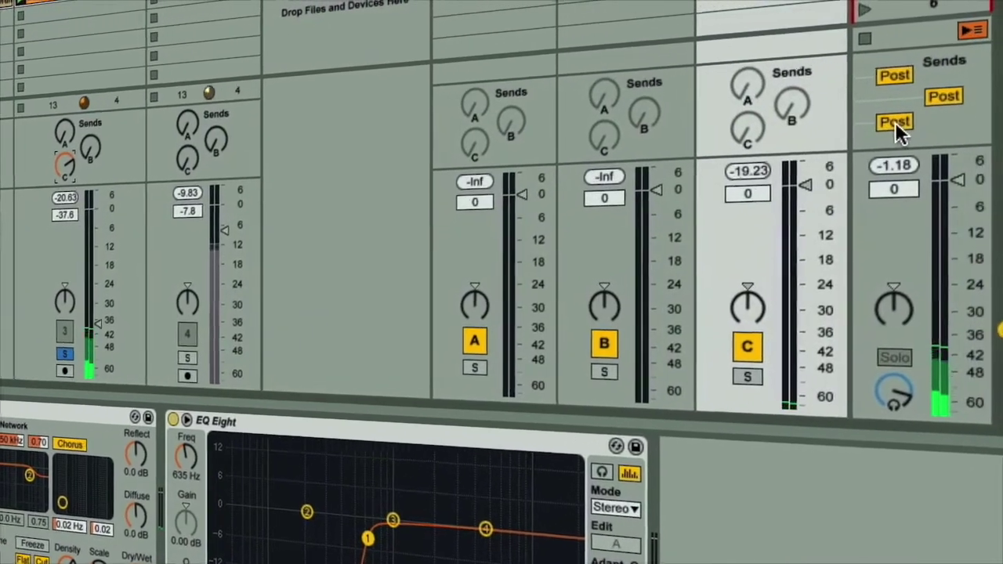
left_click(894, 122)
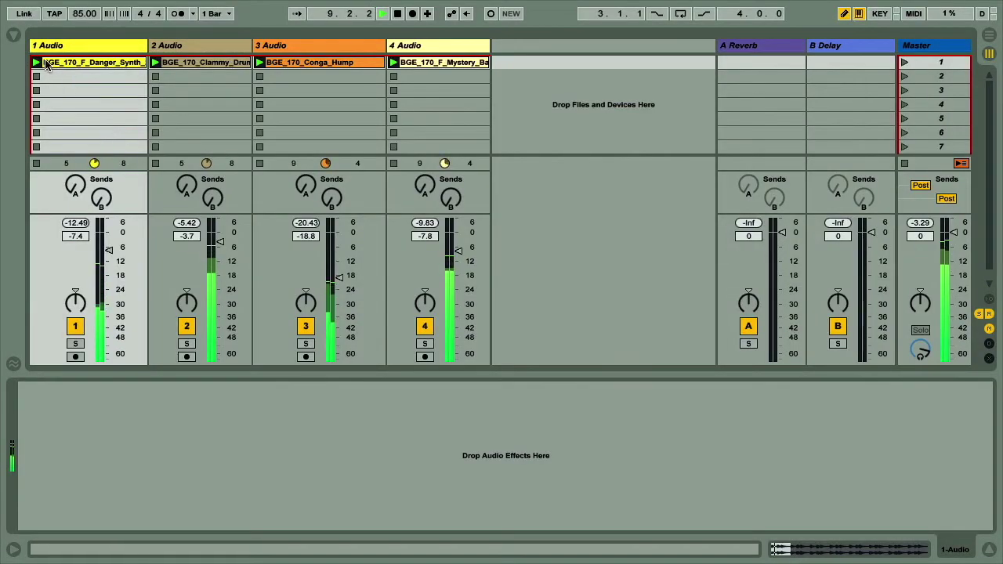
- Add a Compressor followed by an EQ Eight to the 1 Audio track
left_click(13, 35)
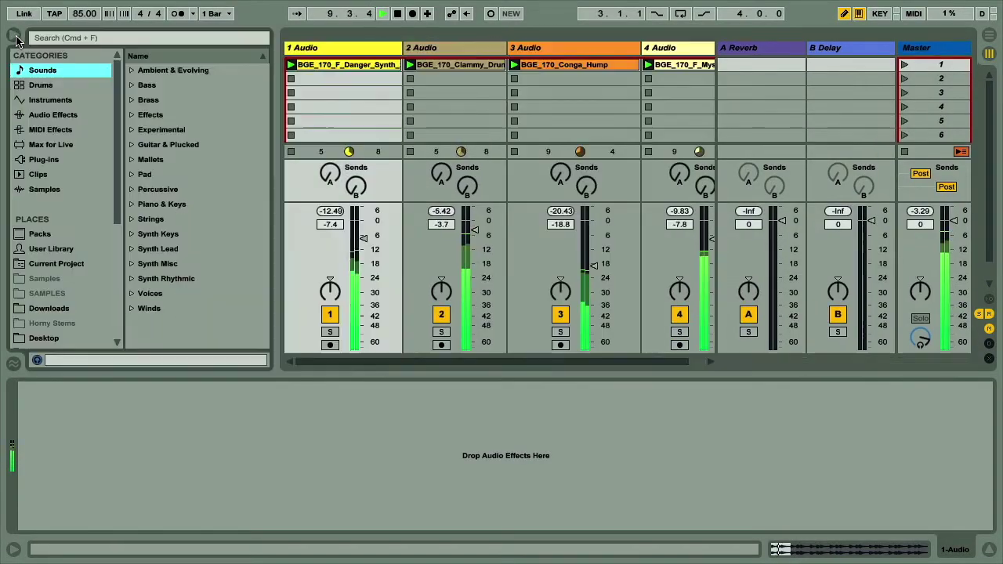
left_click(70, 117)
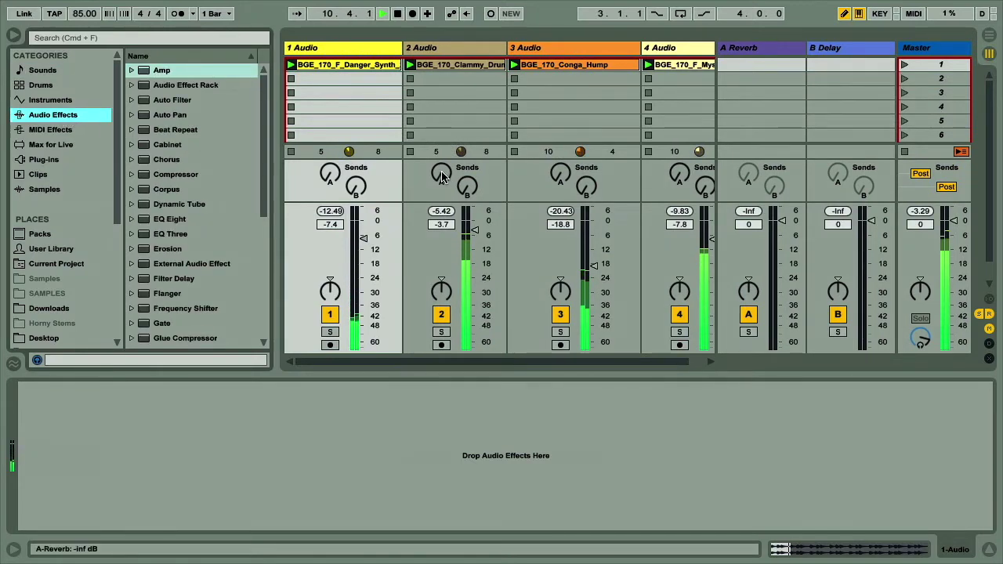
left_click(347, 47)
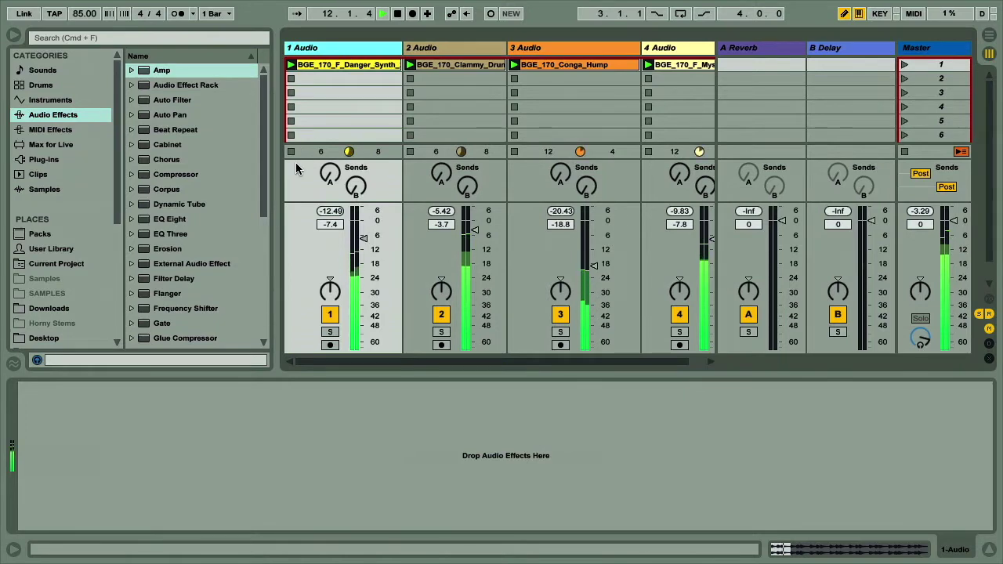
left_click_drag(211, 174, 332, 94)
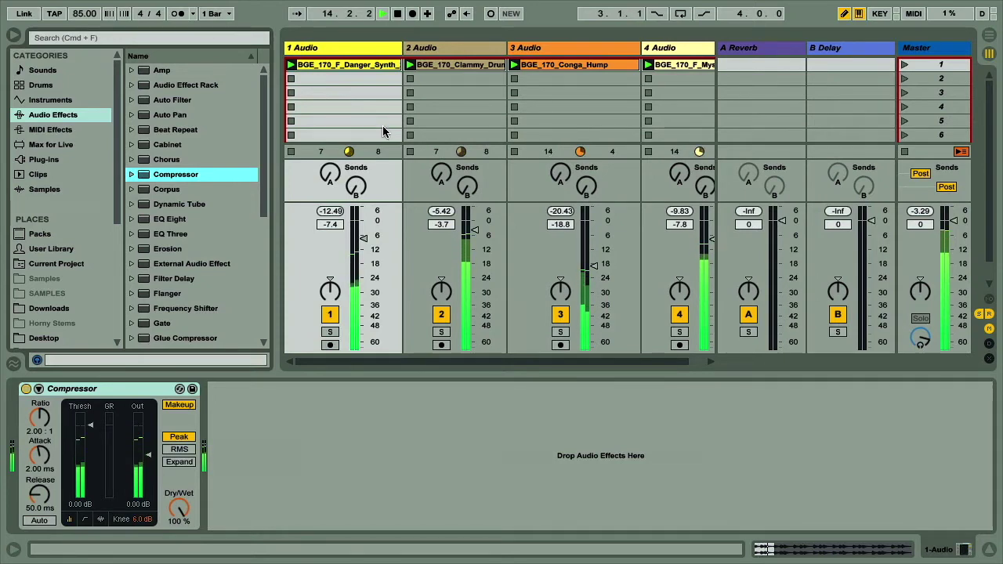
double_click(177, 219)
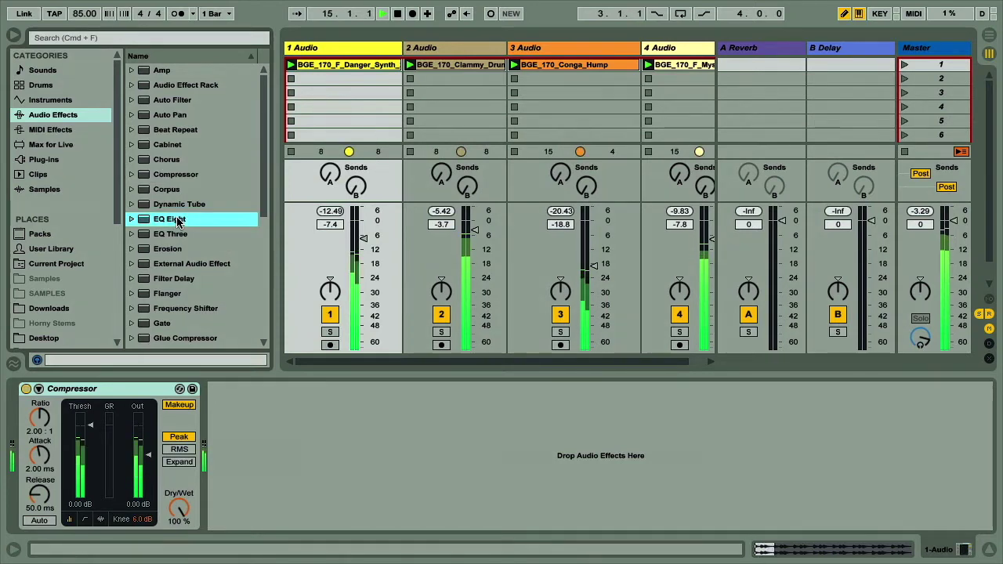
left_click(14, 36)
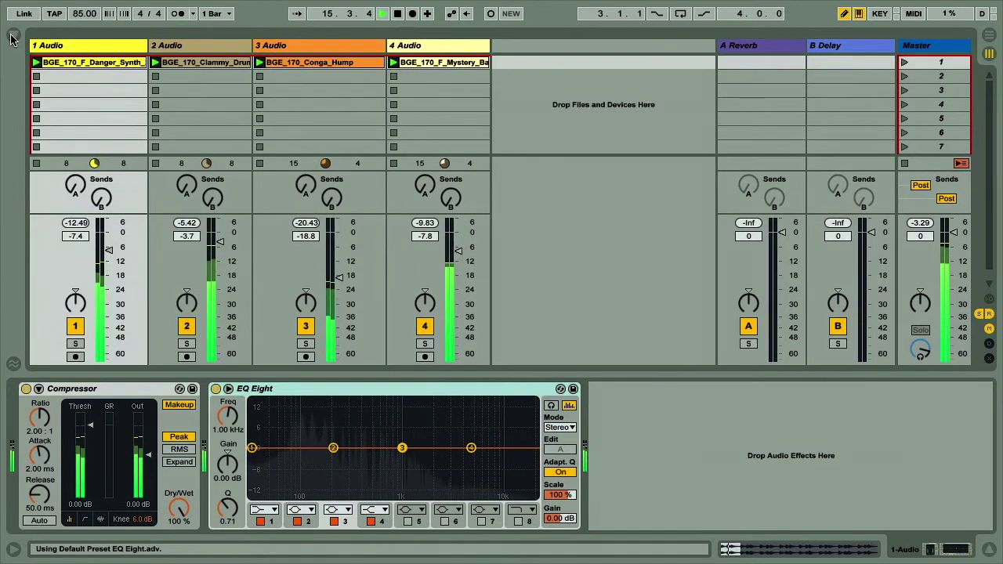
- Solo track 1 and set its Compressor to ratio 3.71:1, threshold -34.2 dB and output 20.1 dB, with Makeup off
left_click(75, 344)
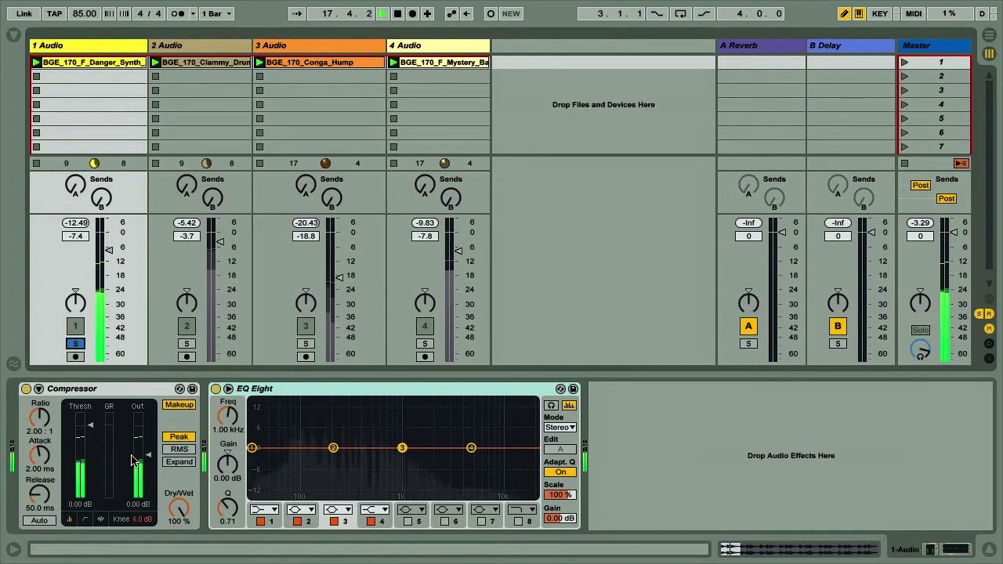
left_click_drag(90, 435, 90, 478)
left_click(190, 406)
left_click_drag(39, 417, 39, 398)
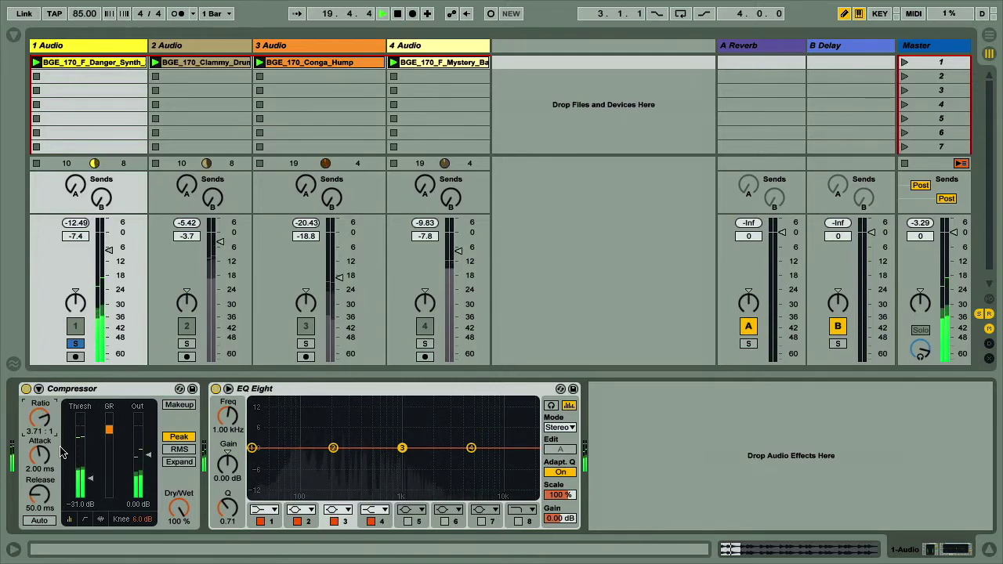
left_click_drag(90, 478, 90, 482)
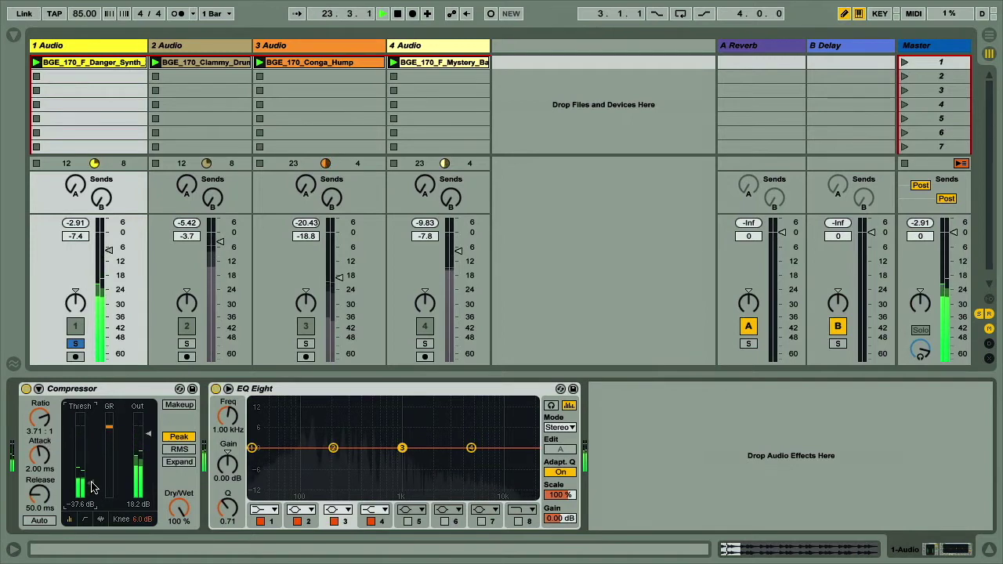
left_click_drag(92, 482, 93, 478)
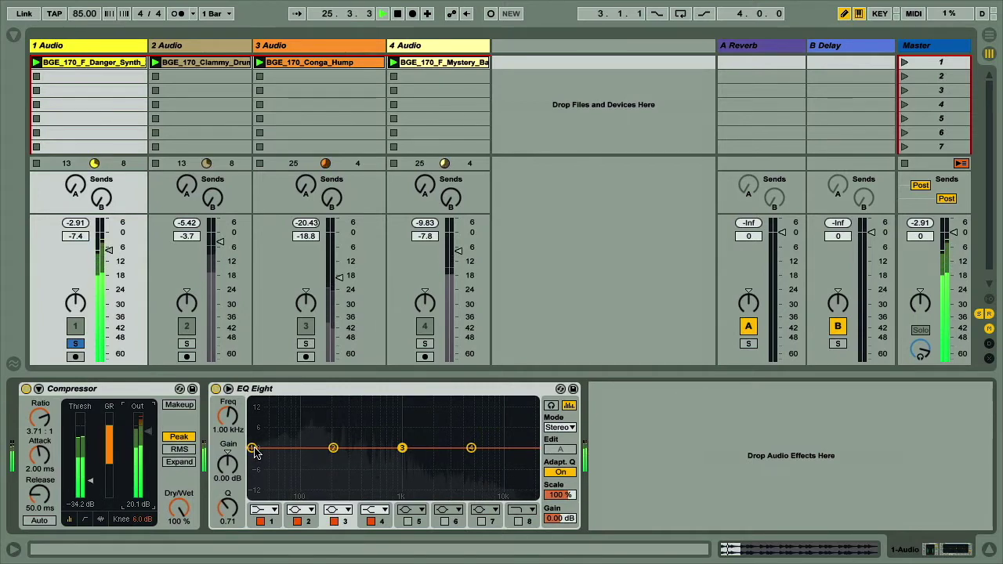
- Cut the lows with EQ Eight band 1 at 142 Hz and -8.06 dB, and briefly bypass the EQ to compare
left_click_drag(251, 447, 318, 474)
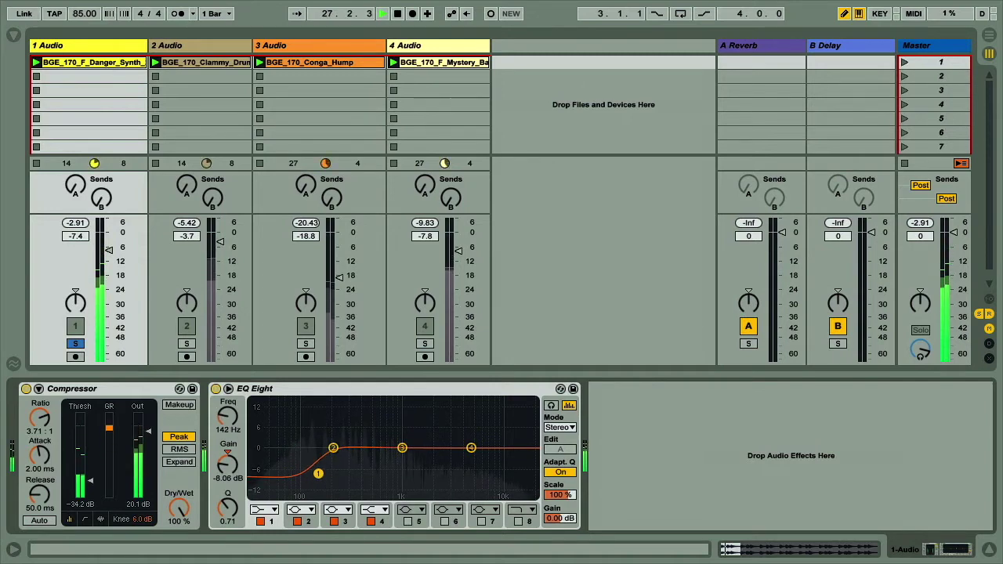
left_click(215, 389)
left_click(215, 389)
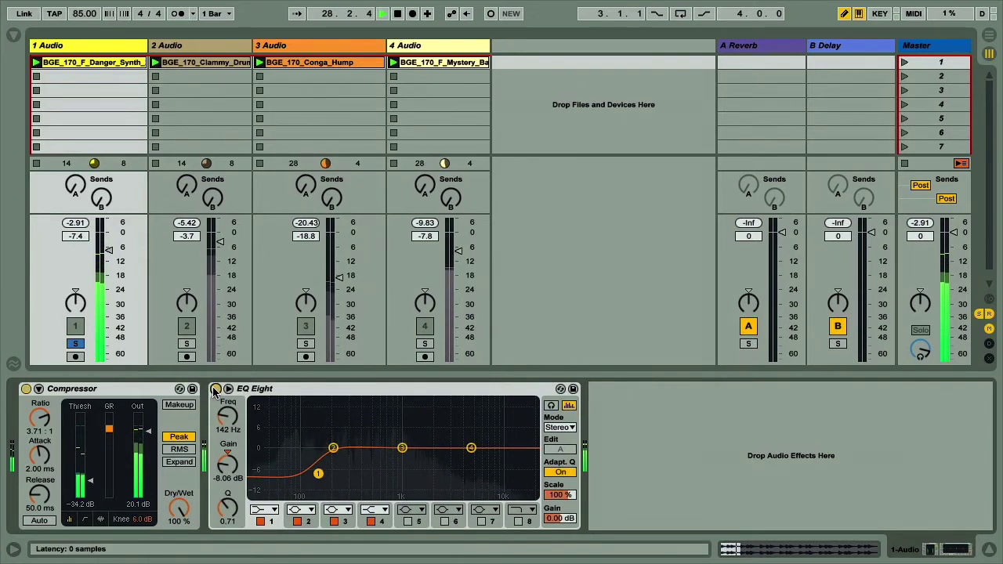
- Bypass both the Compressor and the EQ Eight on track 1 to hear the dry signal, and switch both back on
left_click(27, 390)
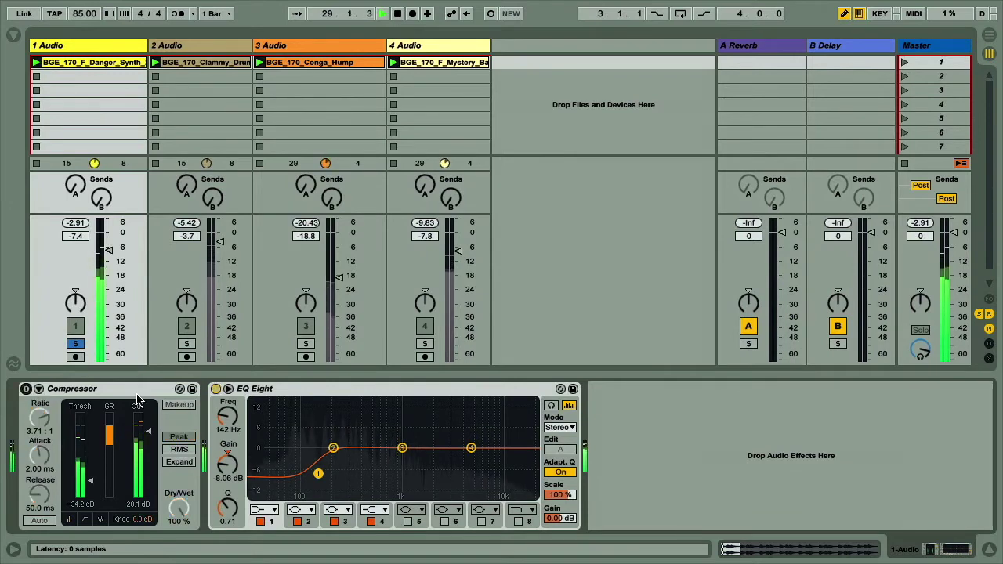
left_click(216, 390)
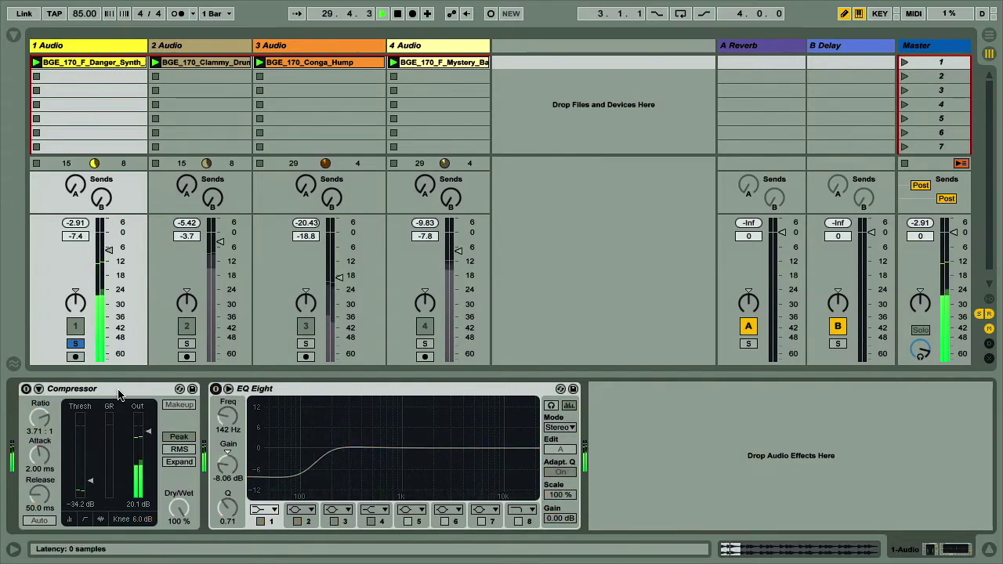
left_click(26, 389)
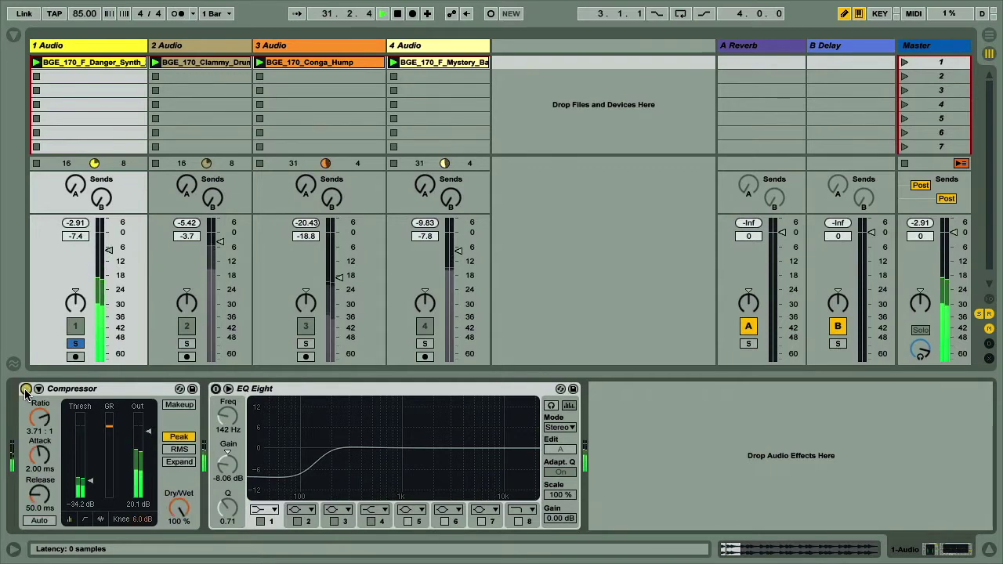
left_click(215, 389)
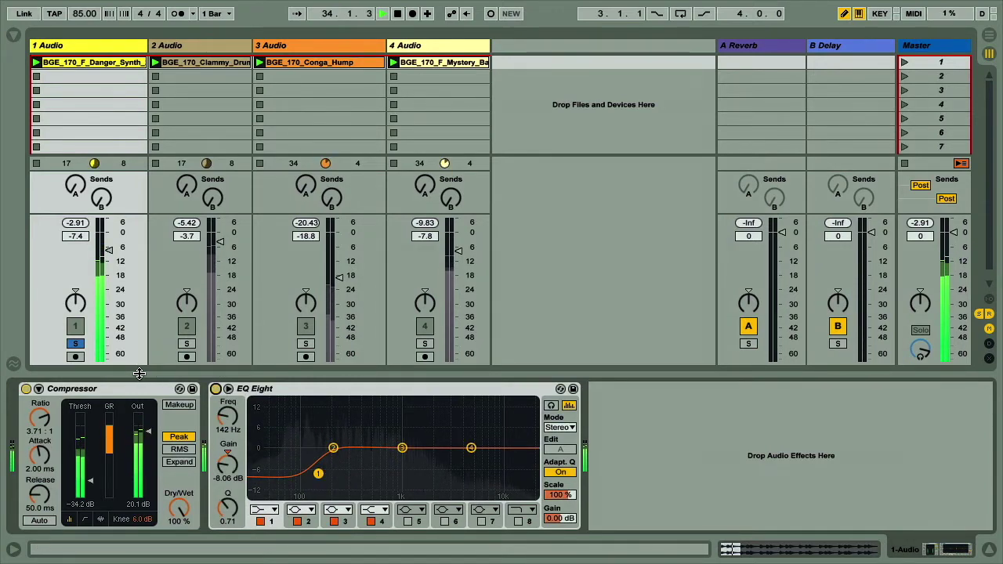
- Switch the solo from track 1 to track 3, and insert a Reverb on 3 Audio with Dry/Wet at 20 %
left_click(74, 345)
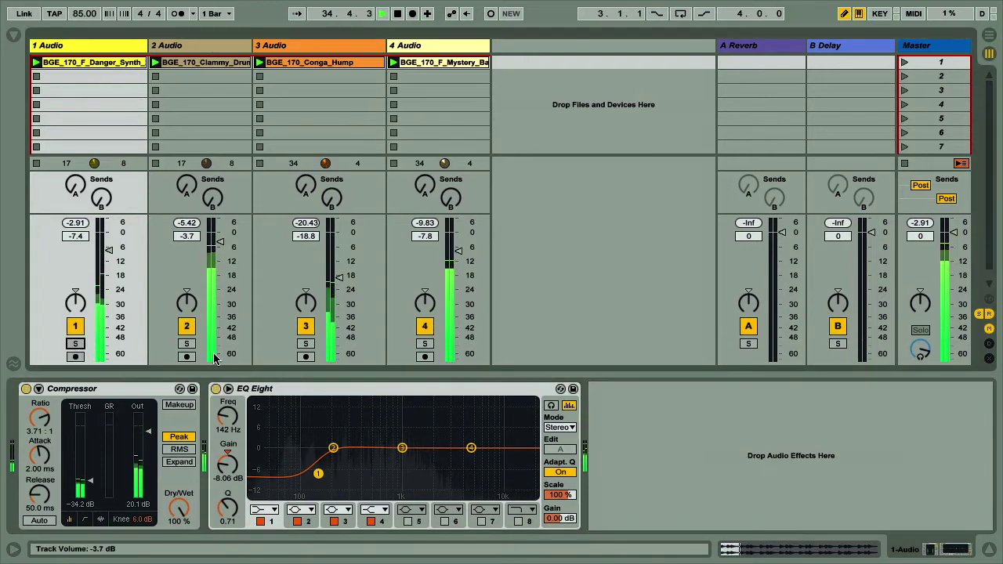
left_click(306, 343)
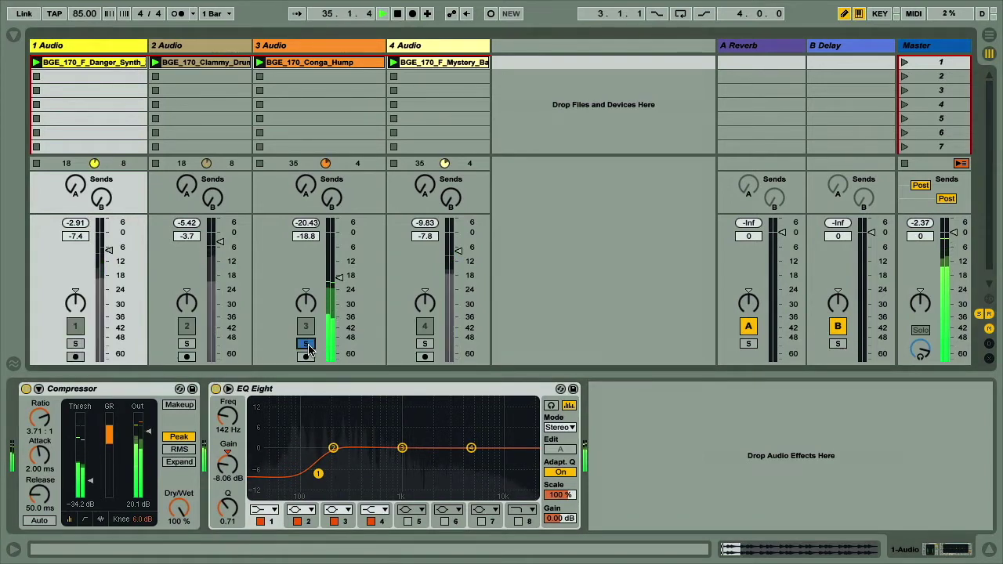
left_click(349, 49)
left_click(13, 36)
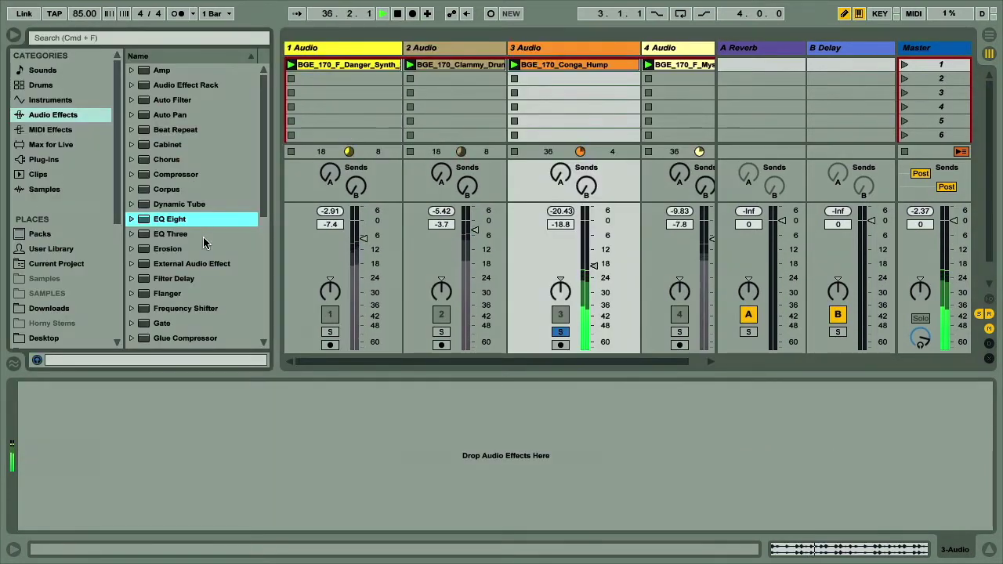
scroll(180, 235, "down", 5)
double_click(168, 235)
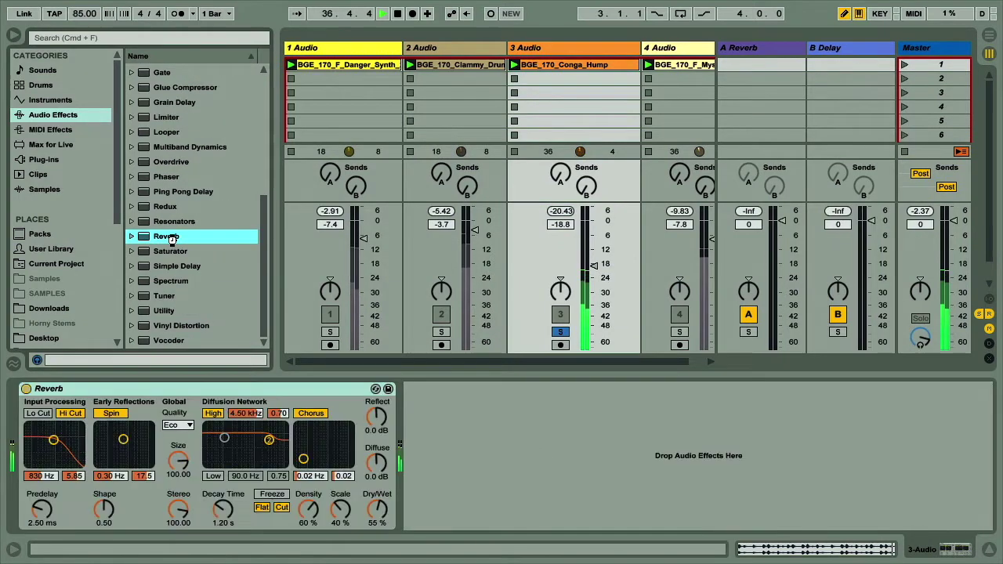
left_click(12, 37)
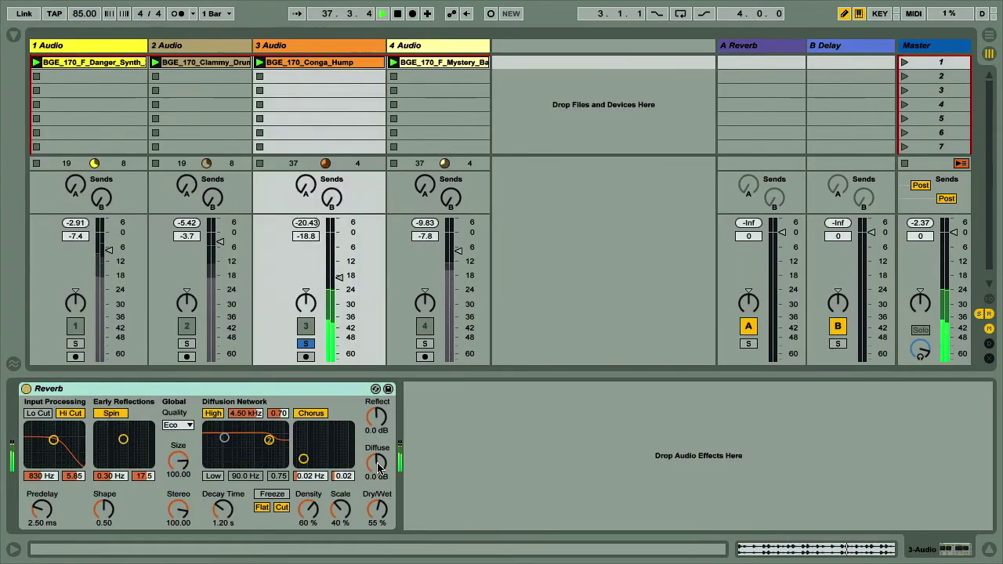
mouse_move(378, 509)
left_mouse_down()
mouse_move(378, 525)
mouse_move(379, 483)
mouse_move(379, 502)
left_mouse_up()
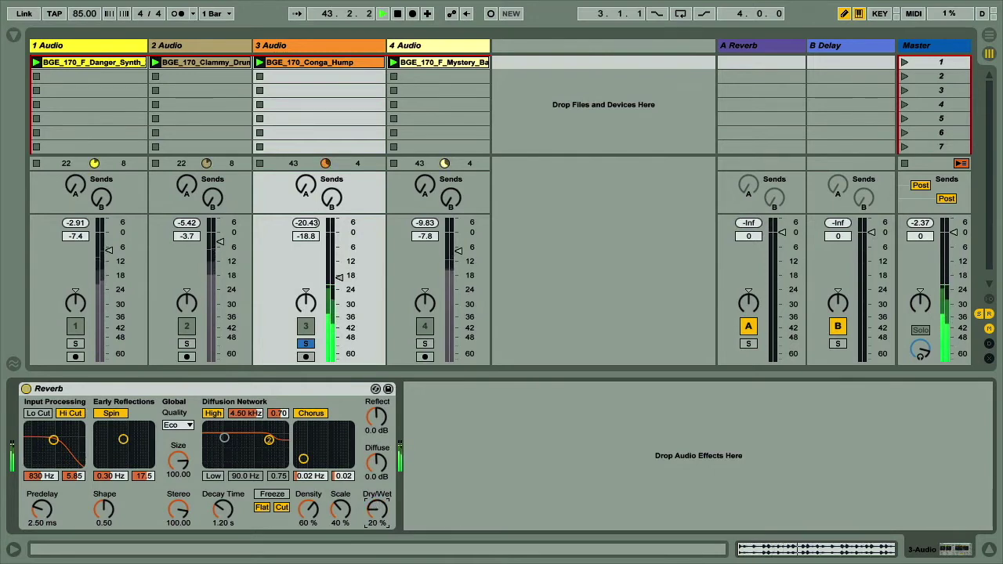
left_click_drag(379, 509, 379, 505)
- View the effects on return tracks A and B, try removing the Delay from return B, and undo the removal
left_click(767, 51)
left_click(839, 48)
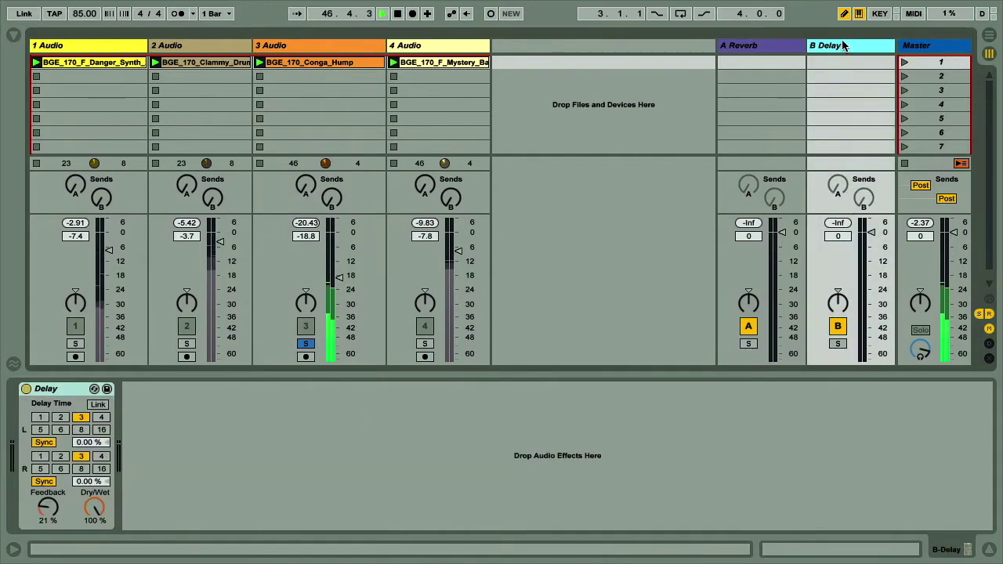
left_click(60, 392)
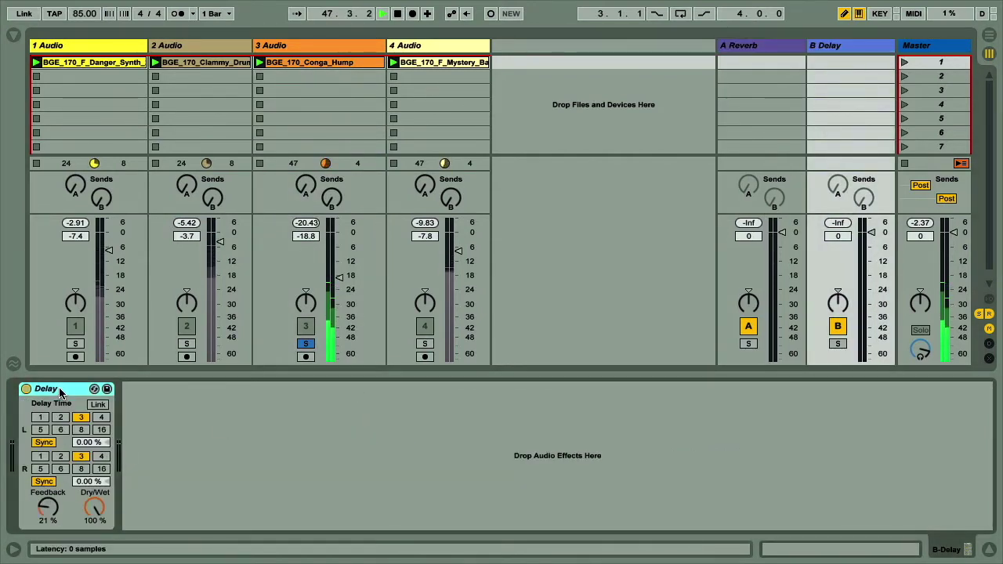
key("Delete")
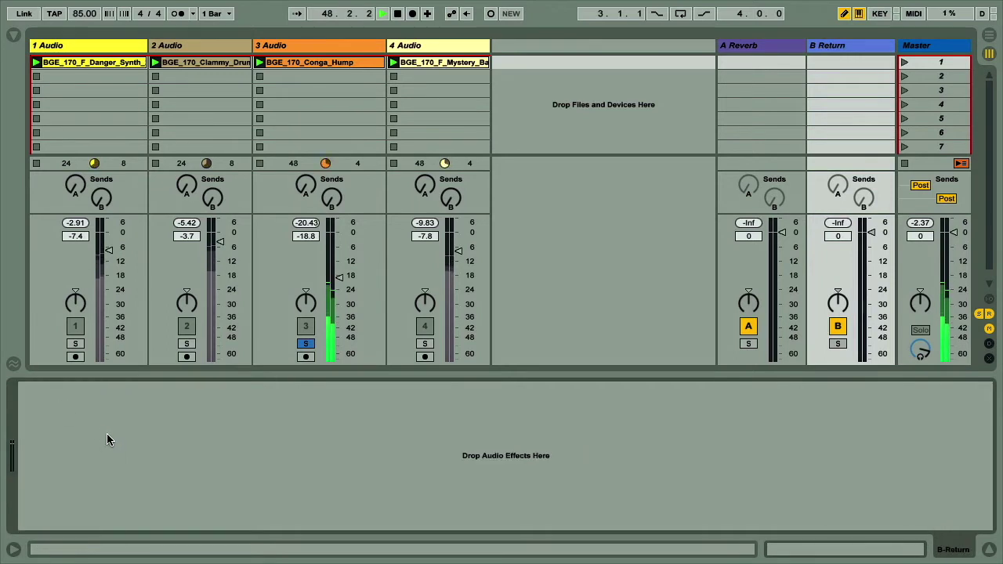
key("ctrl+z")
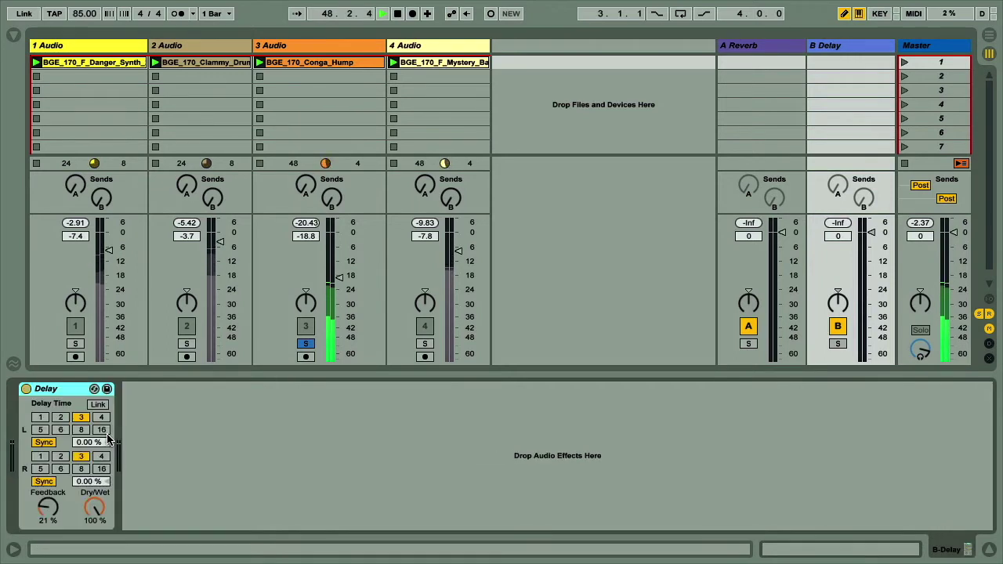
- Insert a third return track, move the Reverb from 3 Audio onto it, and check the 3 Audio effect chain
right_click(846, 50)
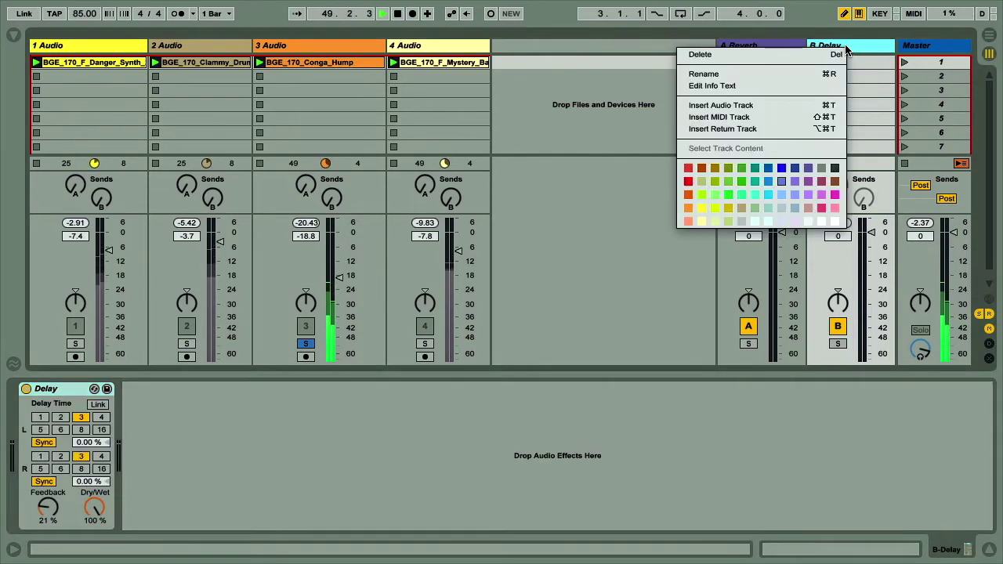
left_click(732, 130)
left_click(358, 47)
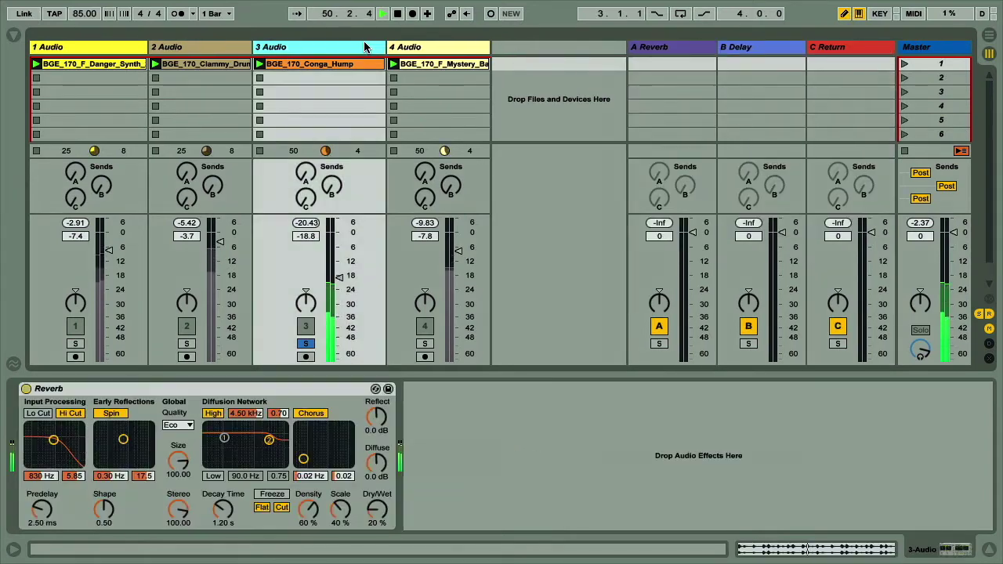
left_click_drag(227, 392, 831, 119)
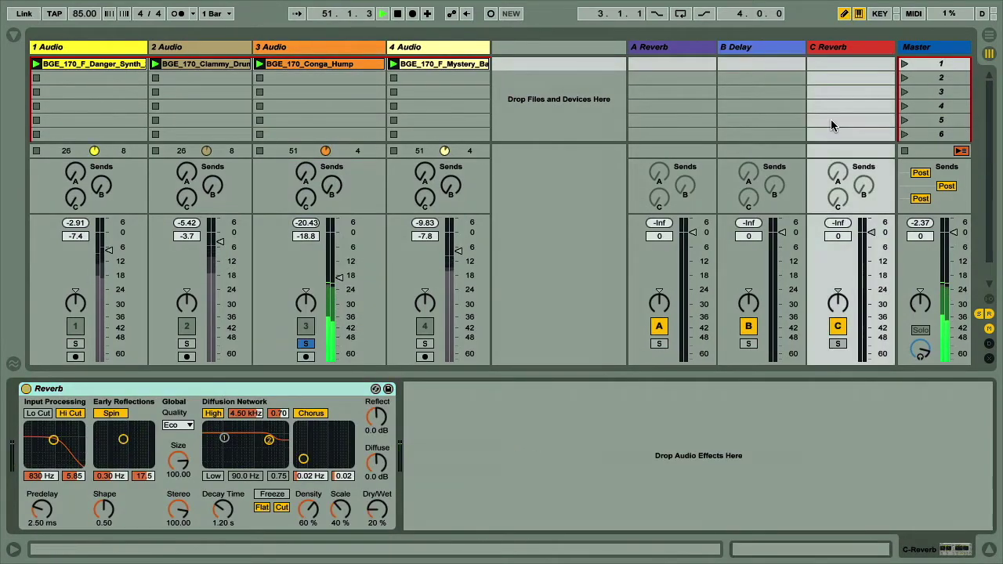
left_click(362, 51)
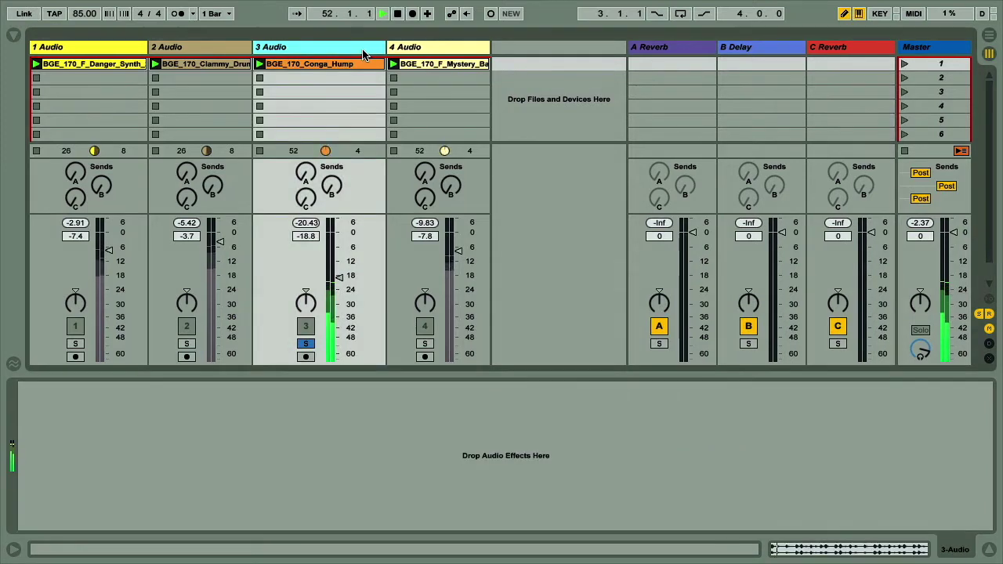
- Set the Reverb on return track C to 100 % Dry/Wet, and raise send C on track 3
left_click(861, 49)
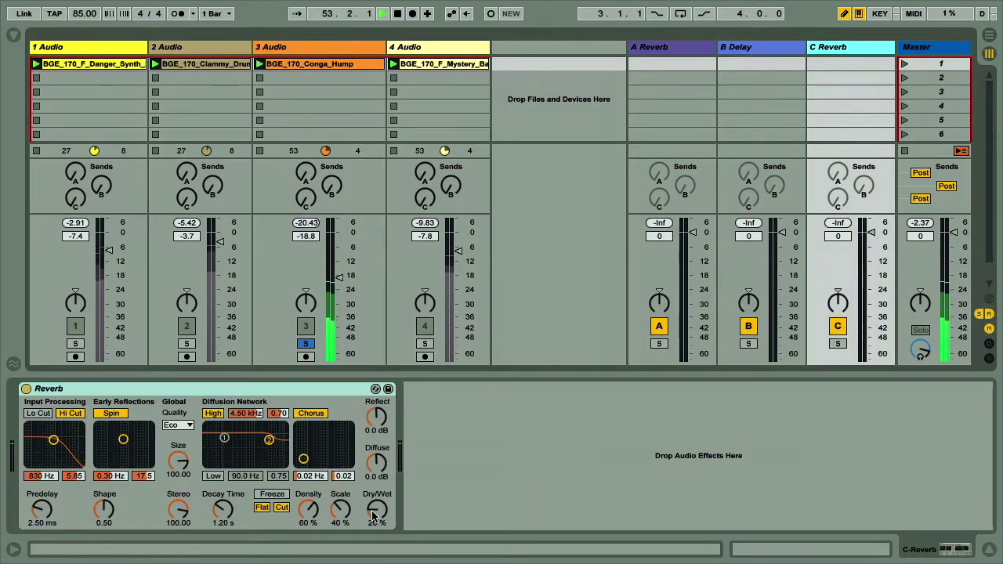
left_click_drag(377, 510, 377, 383)
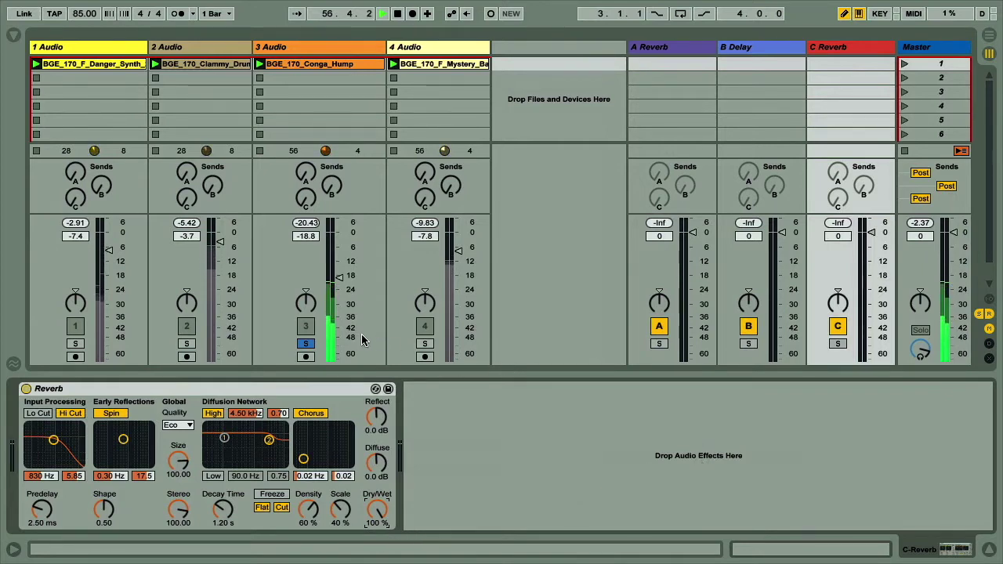
left_click(306, 198)
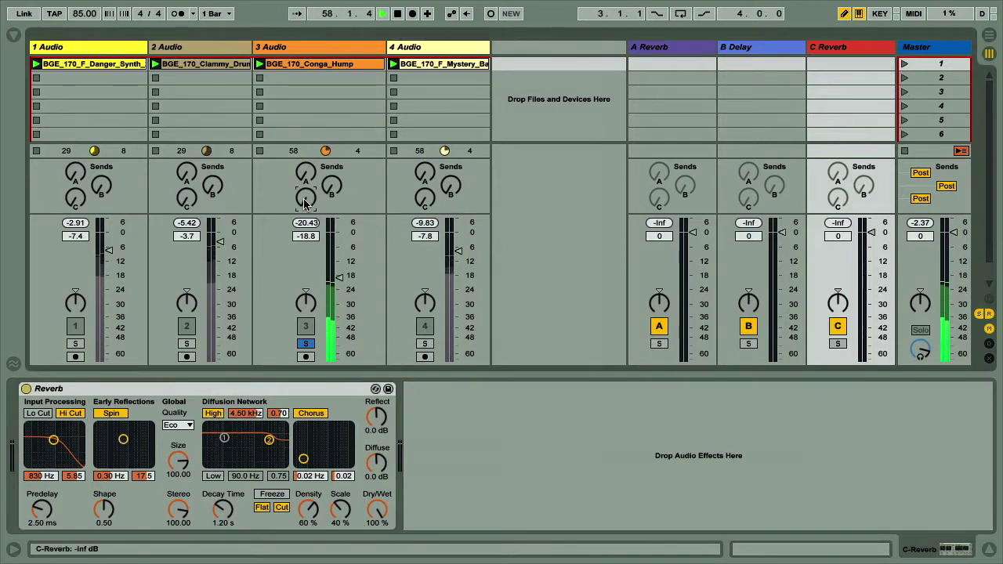
left_click_drag(306, 202, 305, 182)
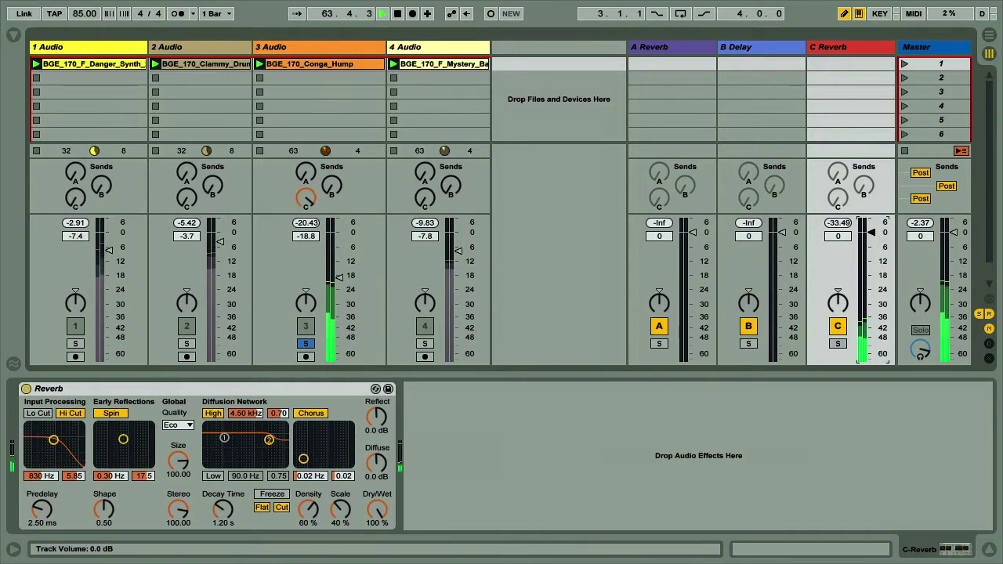
- Try return C's volume at -4.8 dB, and turn send C on track 3 fully down and back up
mouse_move(871, 232)
left_mouse_down()
mouse_move(870, 294)
mouse_move(870, 243)
left_mouse_up()
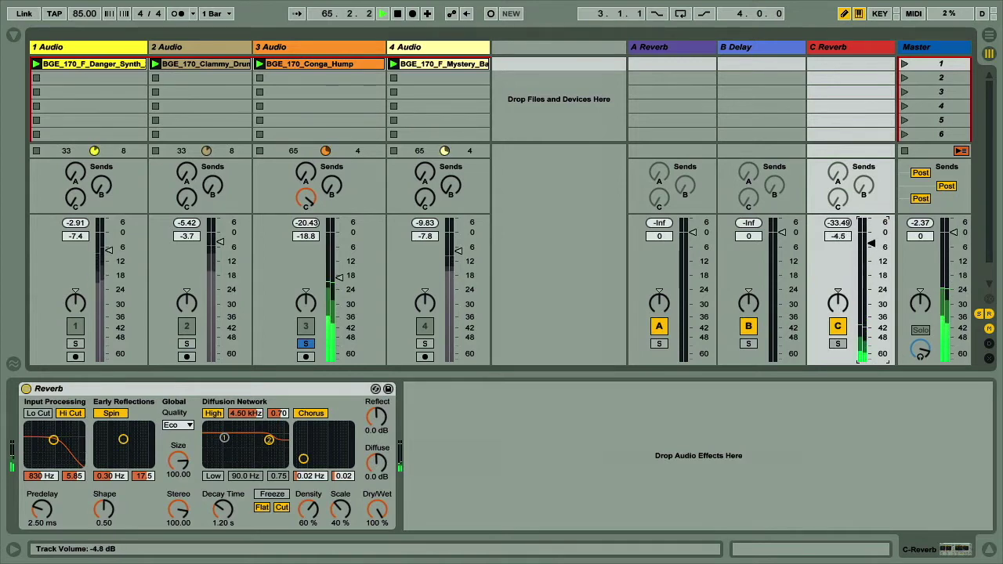
left_click_drag(306, 199, 307, 294)
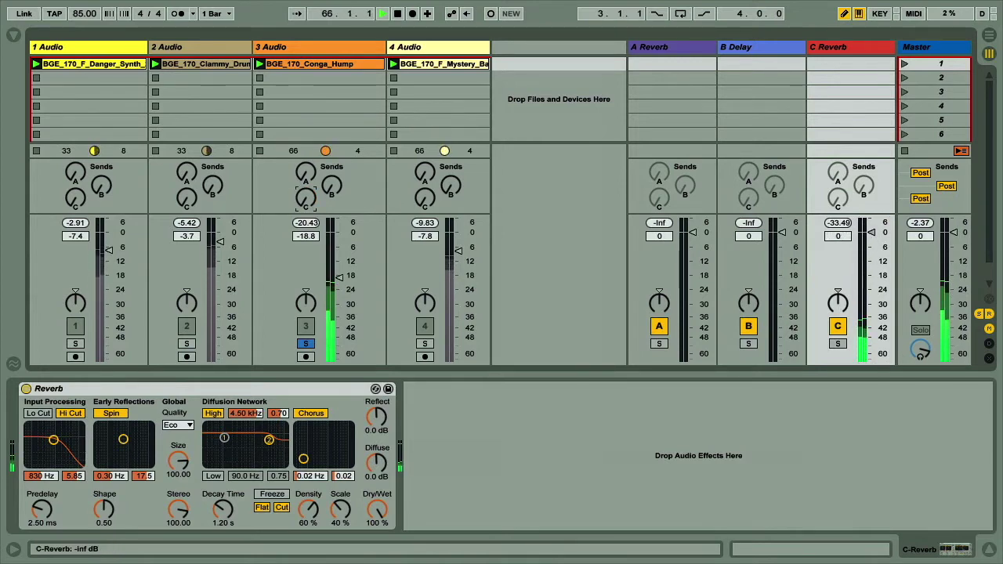
left_click_drag(307, 199, 306, 118)
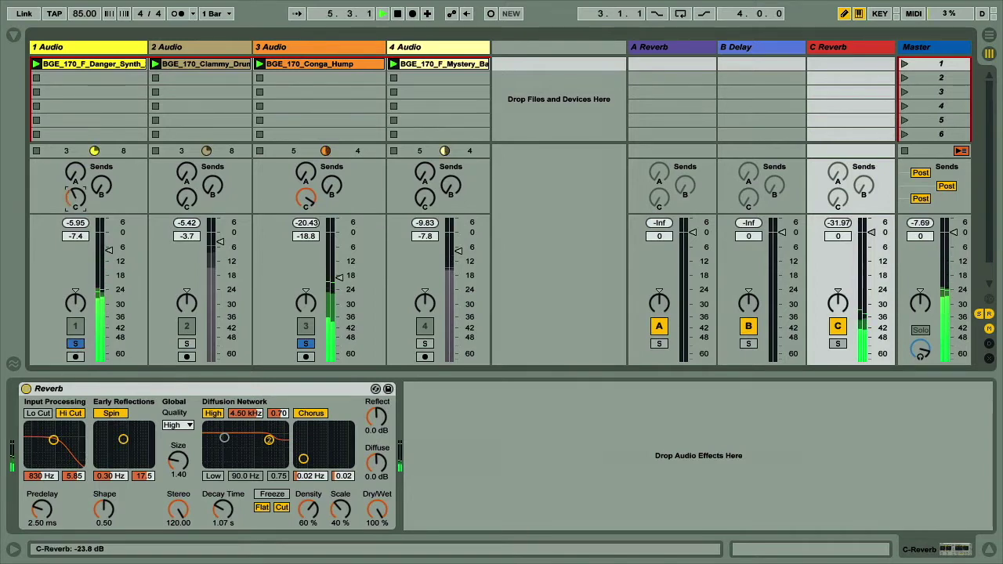
- Raise send C on track 1, and compare the sound with return track C switched off and on
left_click_drag(75, 198, 76, 168)
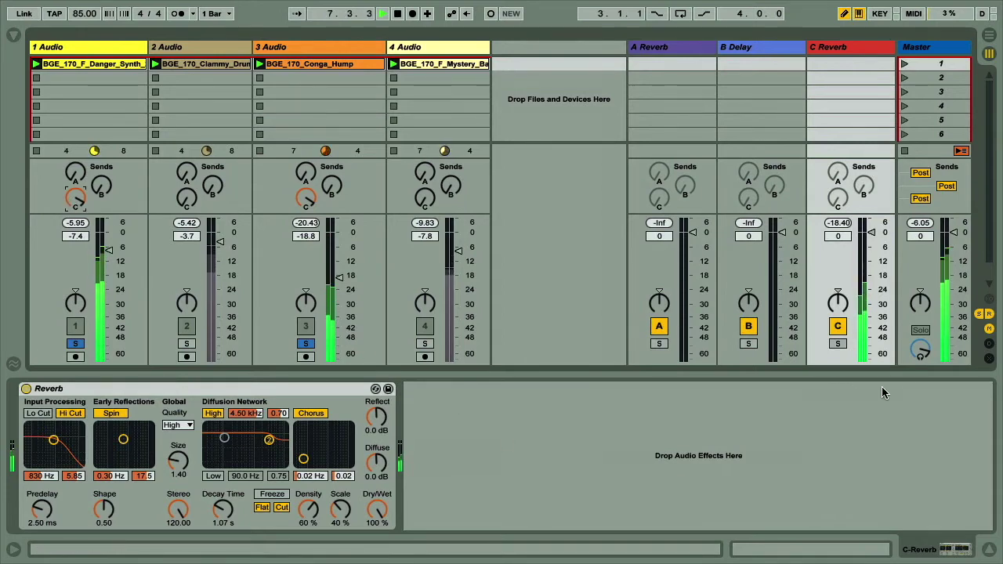
left_click(837, 327)
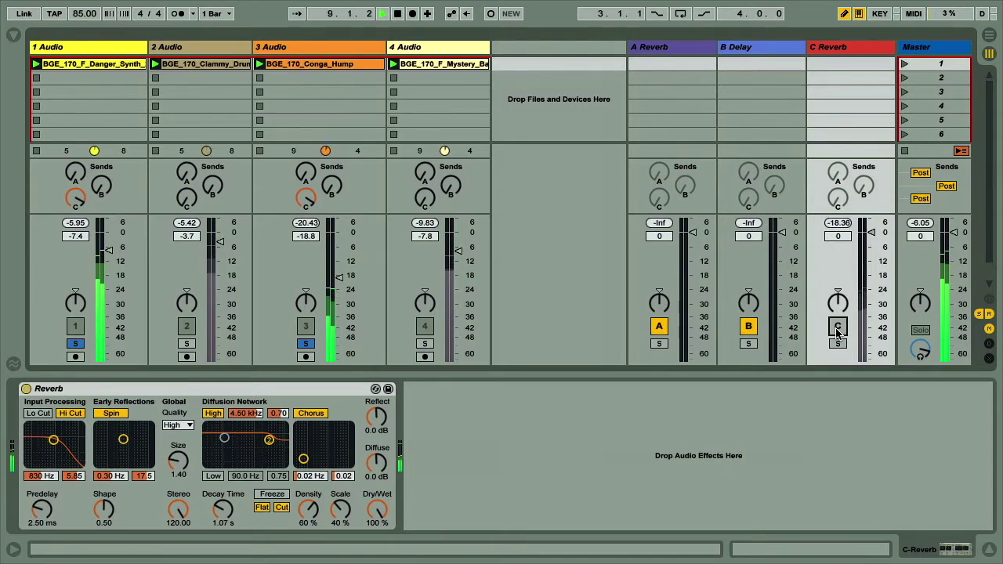
left_click(836, 328)
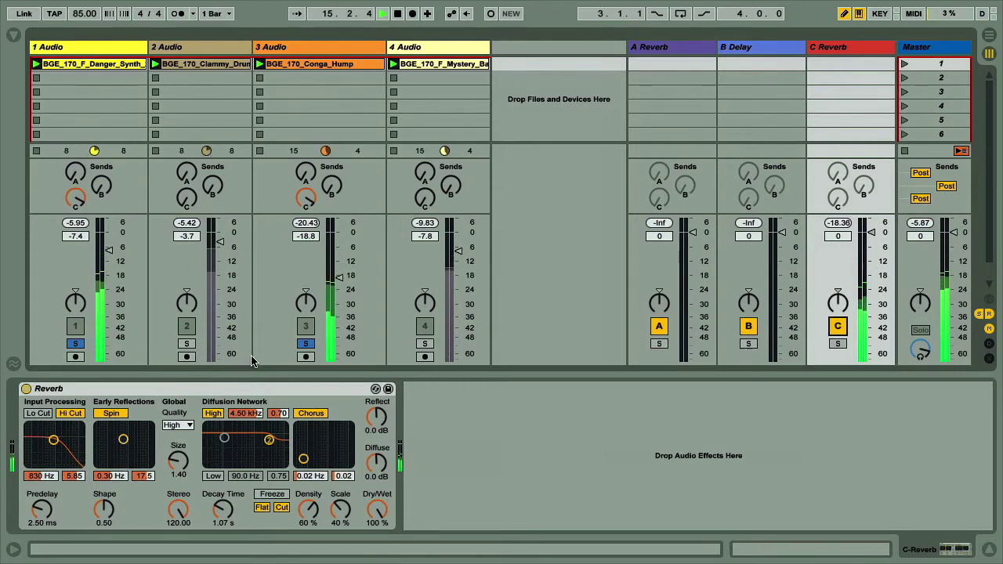
- Solo only track 2 and raise its send C to feed the Reverb on return track C
left_click(187, 343)
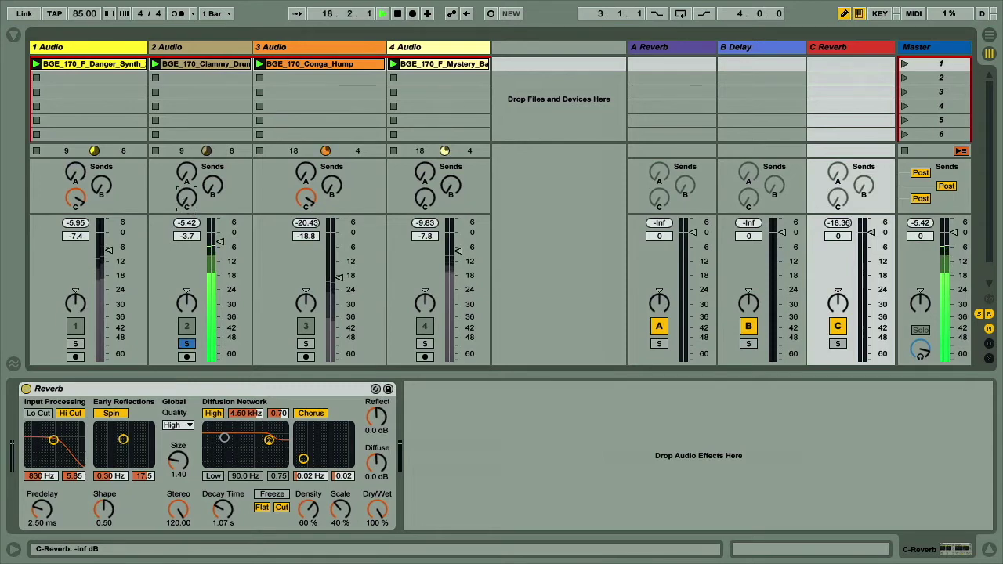
left_click_drag(186, 197, 186, 147)
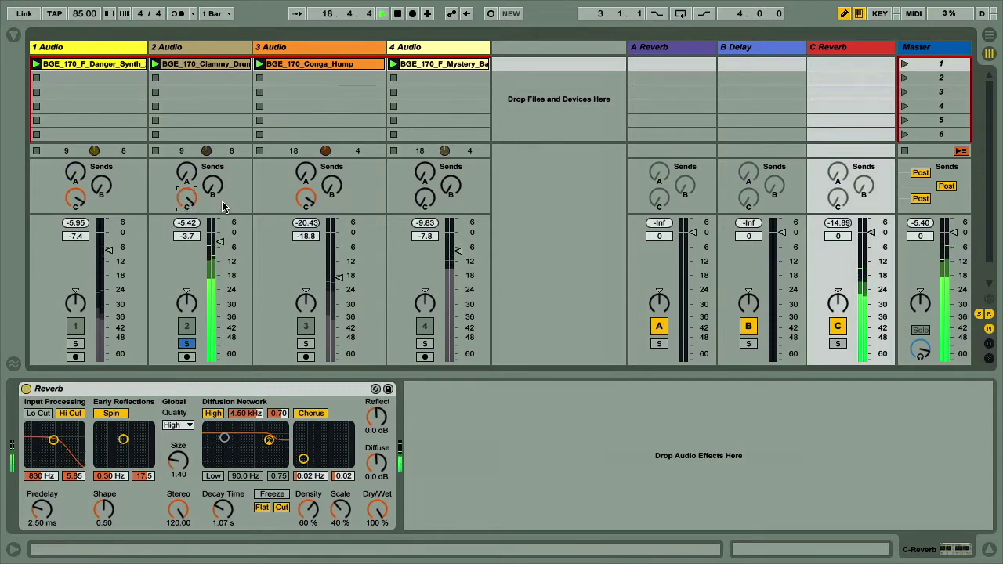
- Insert EQ Eight after the Reverb on return C with band 1 as a low cut at 635 Hz, and set the Reverb's Decay Time to 710 ms
left_click(13, 35)
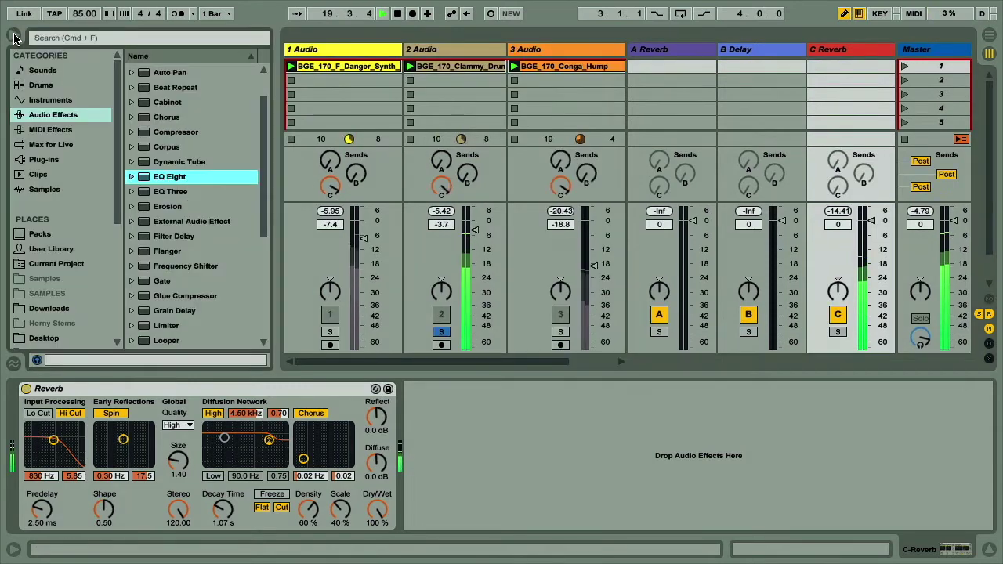
left_click_drag(179, 183, 413, 408)
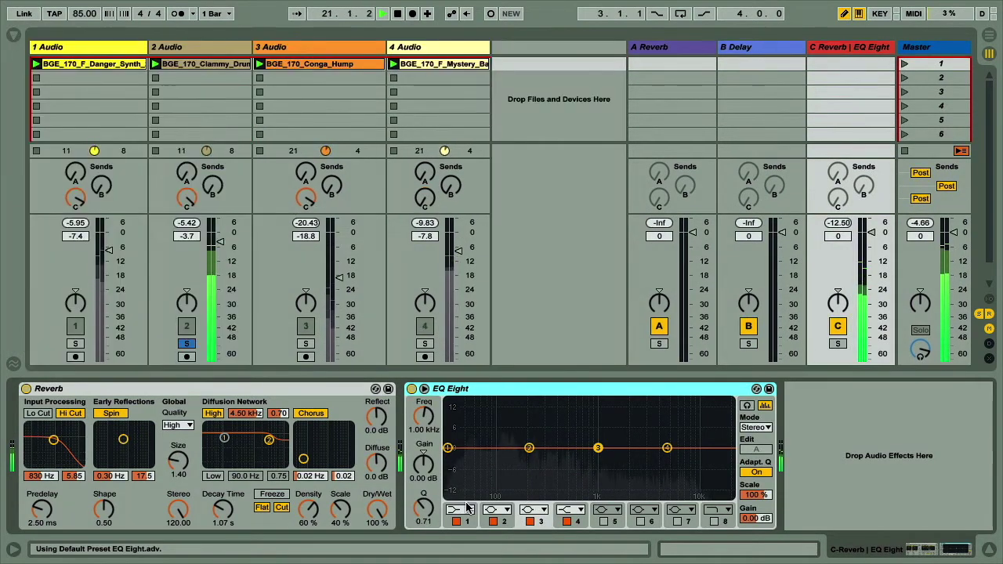
left_click(459, 509)
left_click(464, 452)
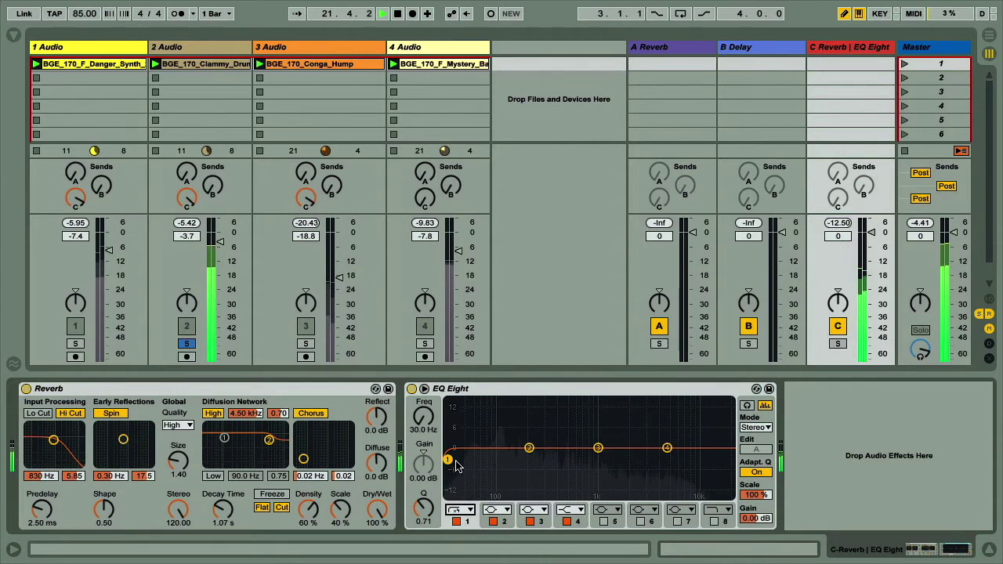
left_click_drag(446, 462, 577, 461)
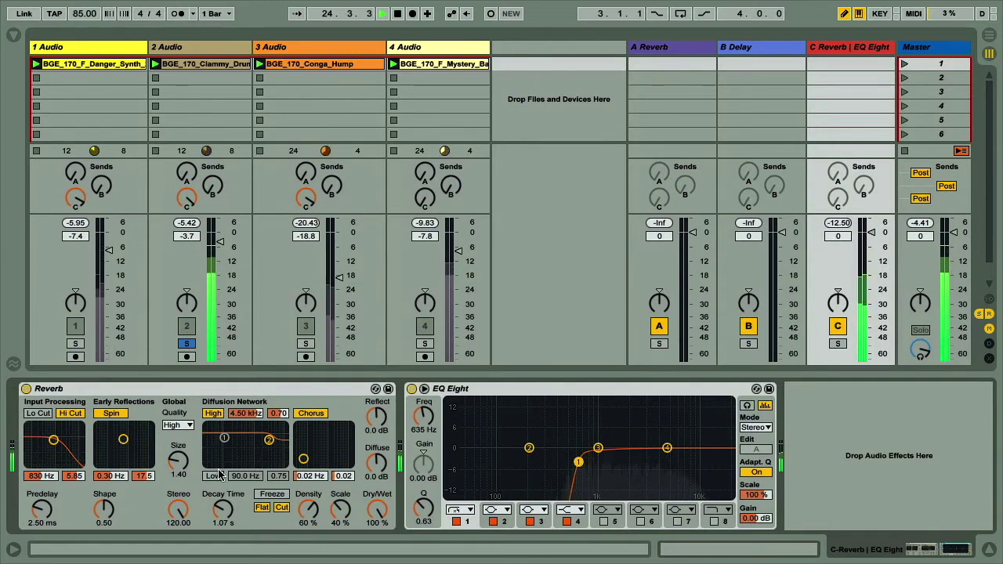
left_click_drag(223, 509, 223, 517)
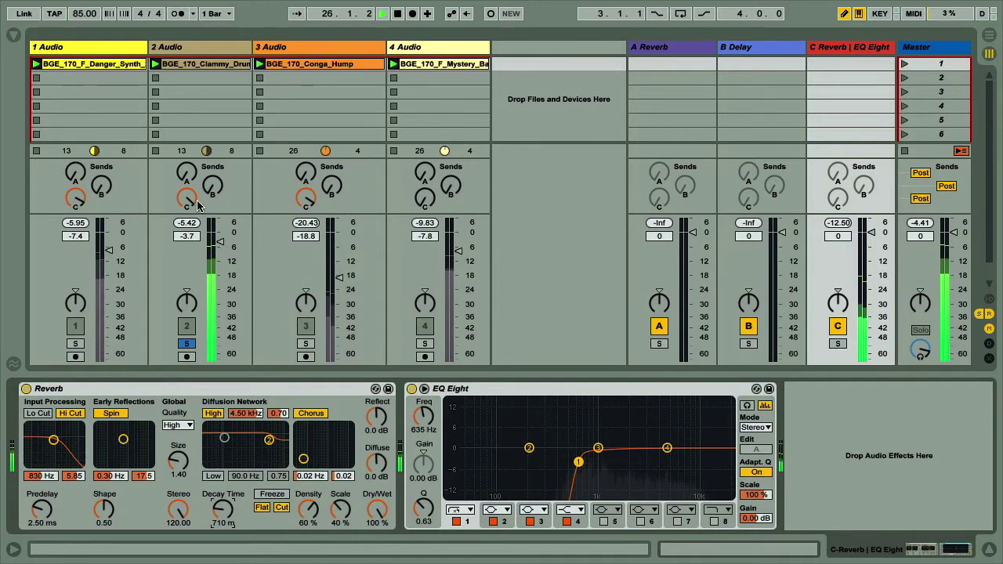
- Turn track 2's send C fully down and back up to about -4 dB, and solo tracks 3 and 1 alongside it
left_click_drag(187, 201, 187, 235)
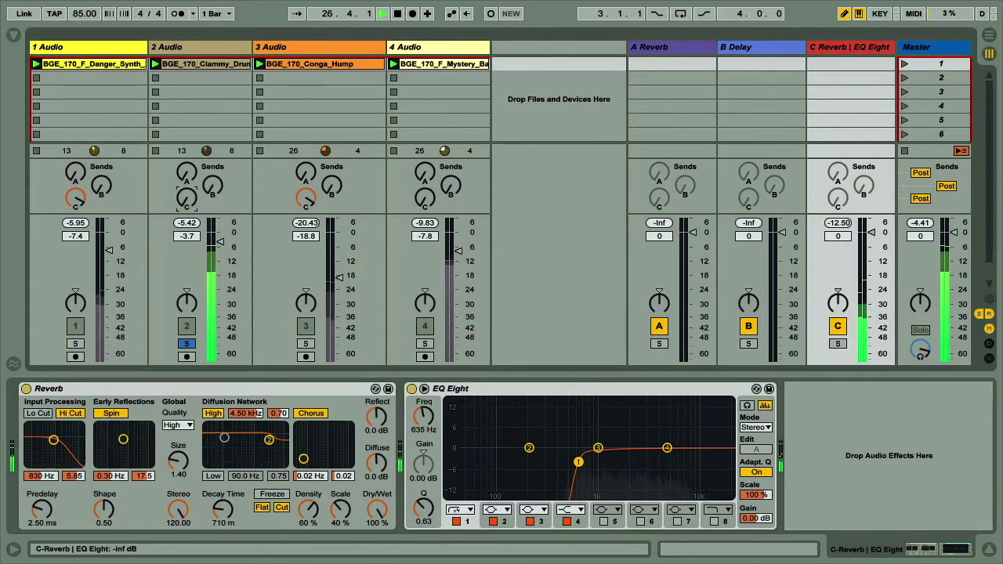
left_click_drag(187, 199, 187, 178)
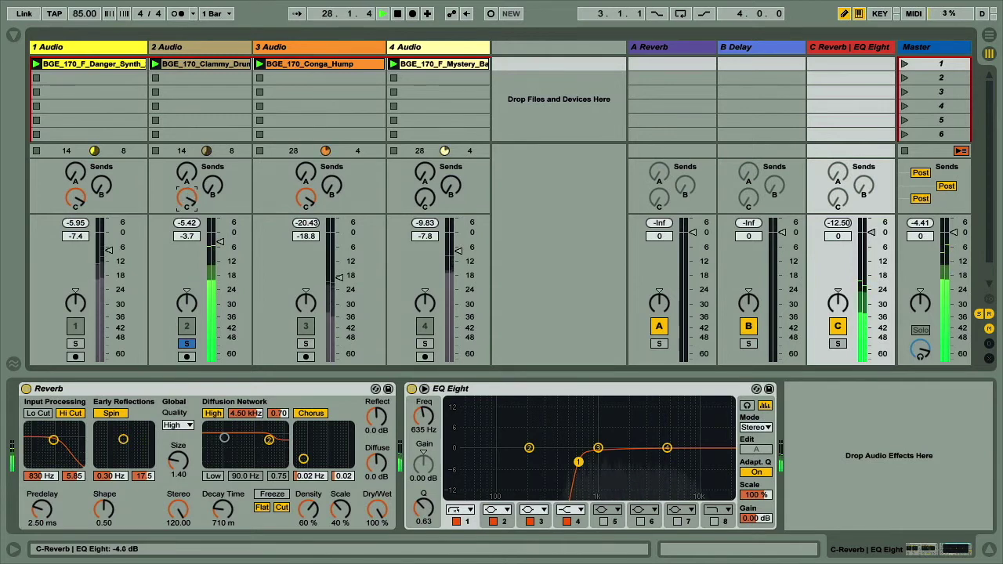
left_click_drag(187, 199, 187, 148)
left_click(306, 345)
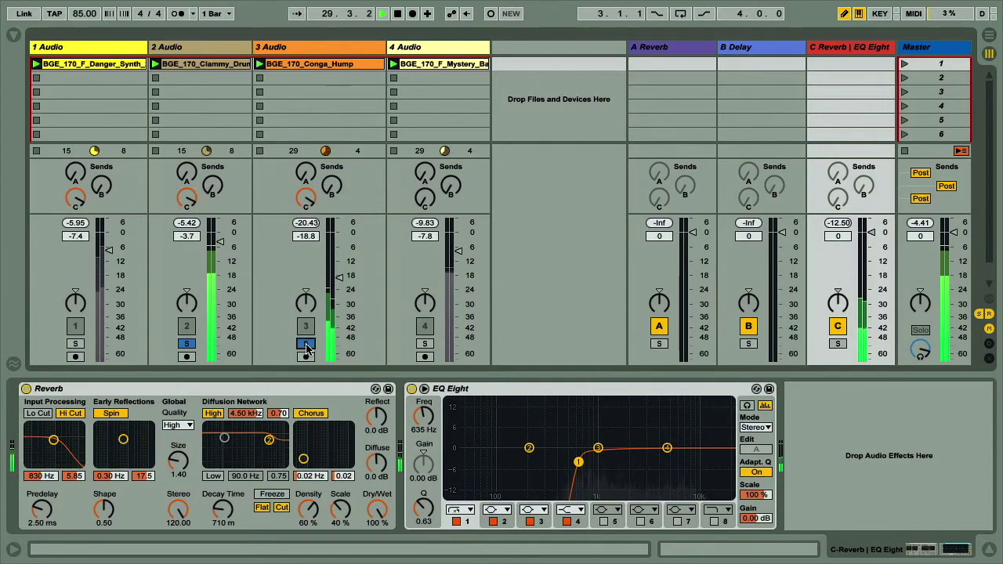
left_click(76, 344)
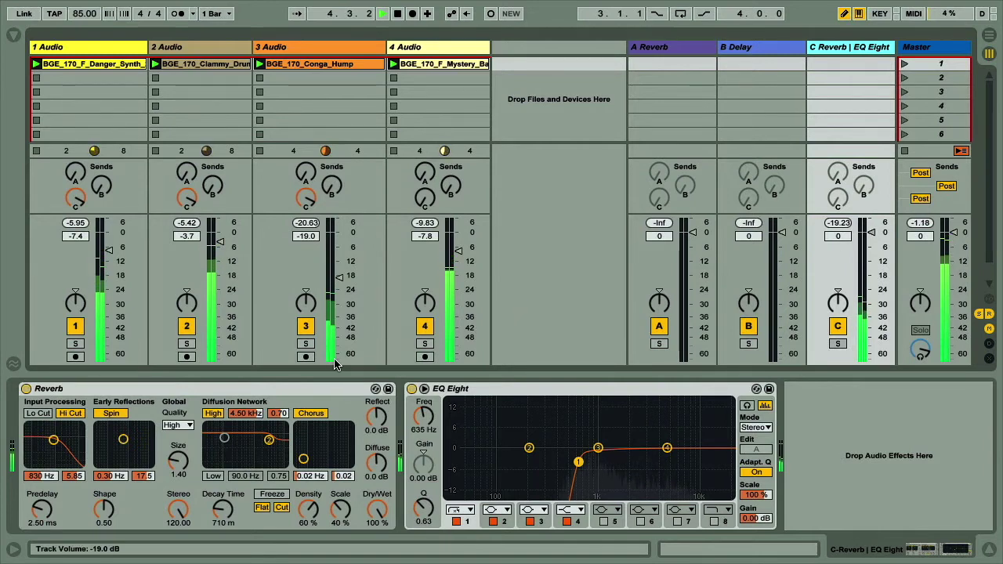
- Solo track 3, and lower its volume to -37.6 dB and its send C to about -11.4 dB
left_click(307, 343)
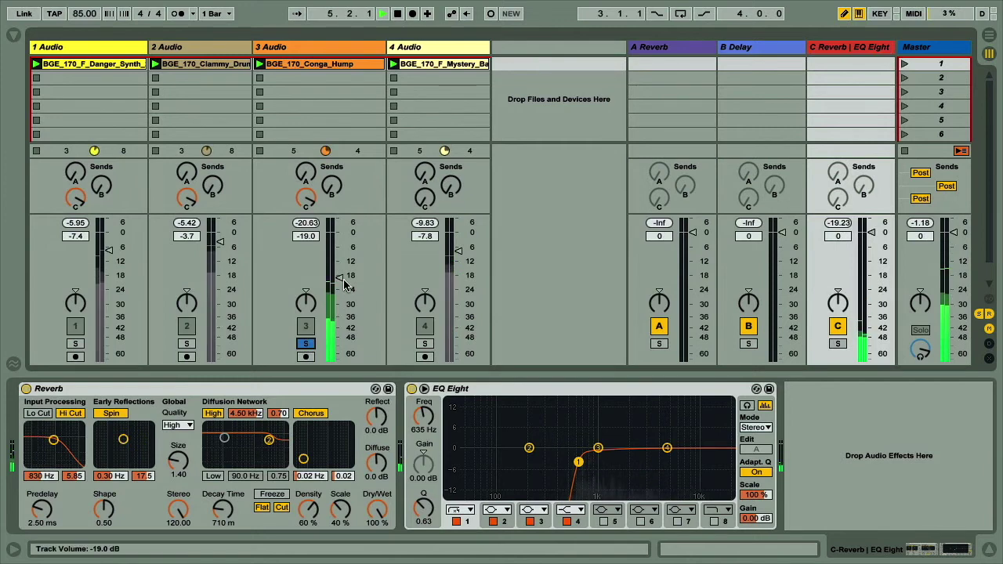
left_click_drag(340, 281, 338, 322)
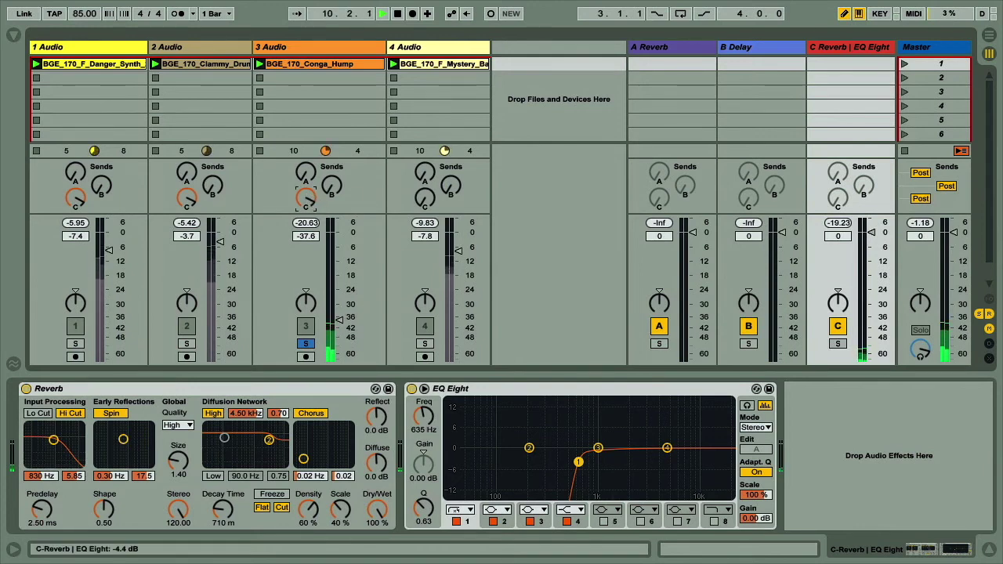
mouse_move(306, 197)
left_mouse_down()
mouse_move(306, 185)
mouse_move(306, 196)
left_mouse_up()
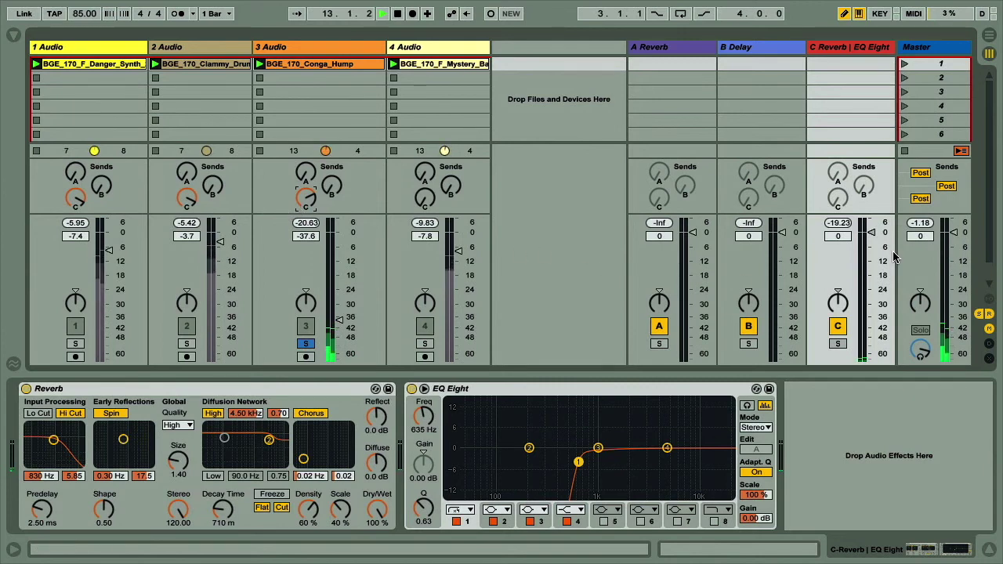
- Switch the sends to return C from Post to Pre, and raise send C on track 3
left_click(921, 199)
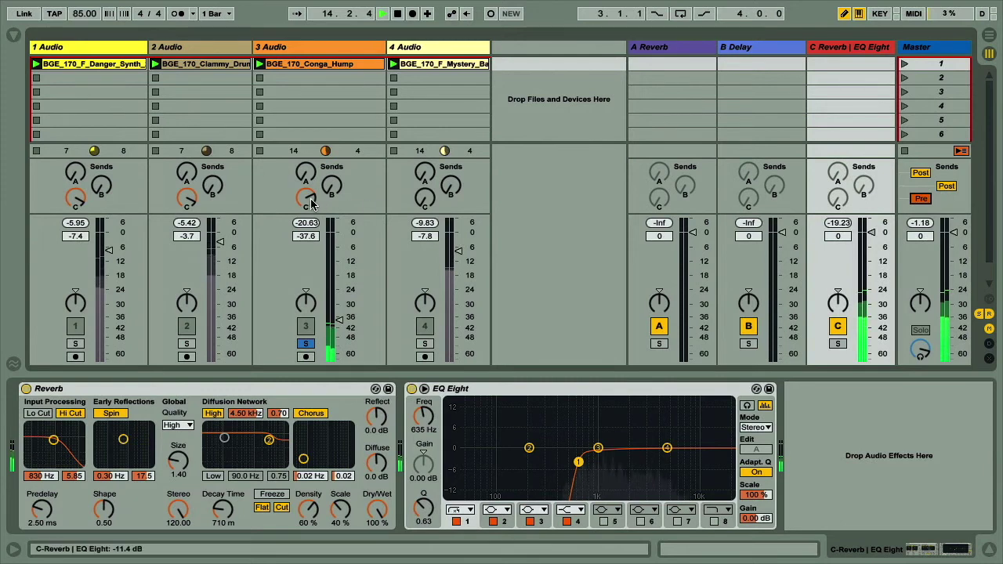
left_click_drag(305, 198, 306, 157)
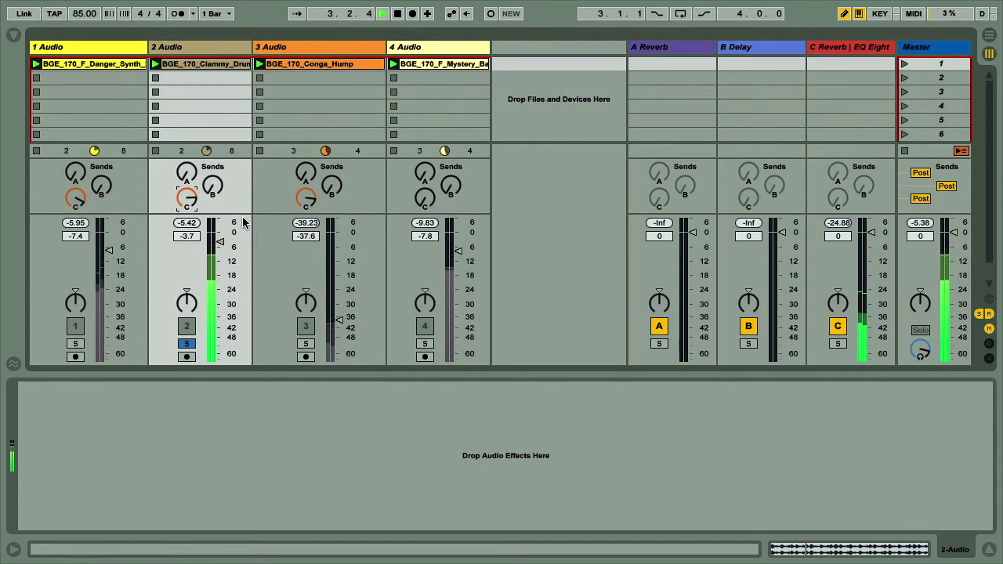
- Turn send C on track 2 fully down, and insert an empty Audio Effect Rack on 2 Audio
left_click(14, 36)
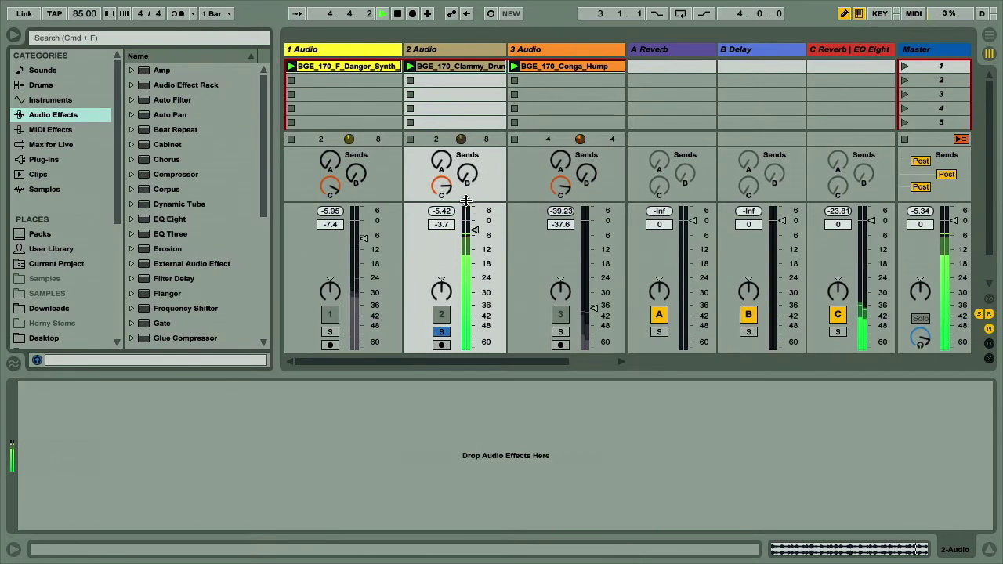
left_click_drag(442, 186, 441, 258)
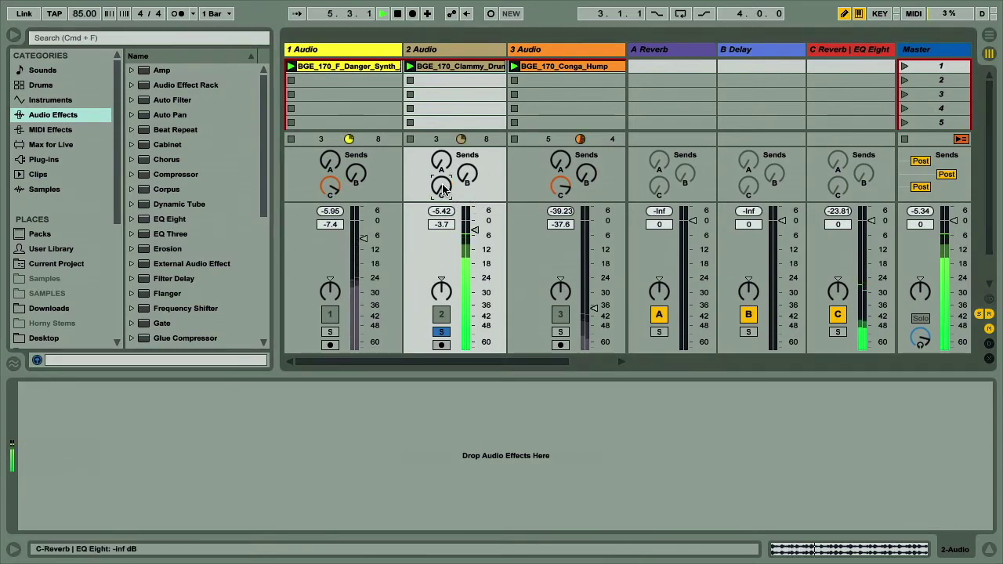
left_click(190, 84)
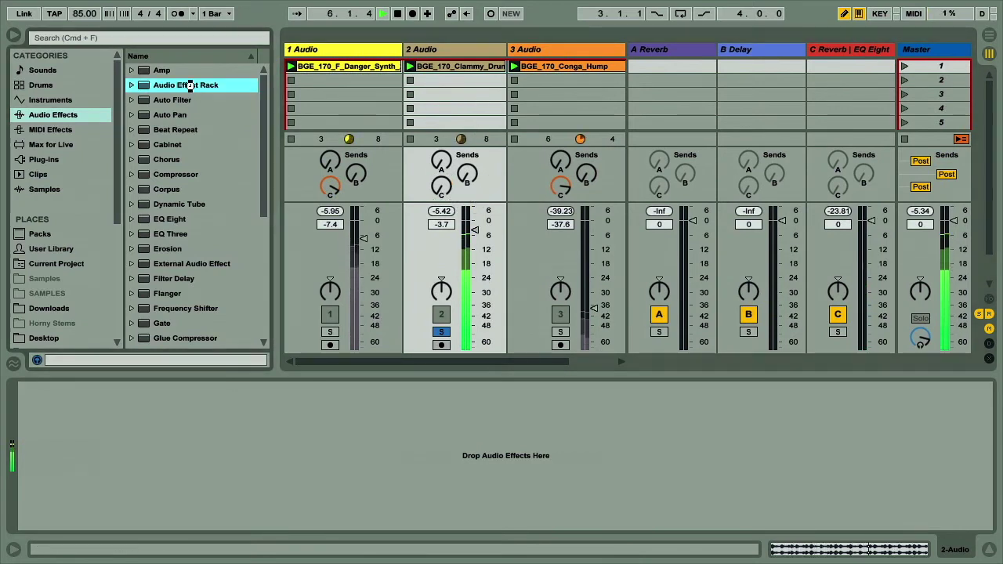
double_click(189, 85)
left_click(14, 36)
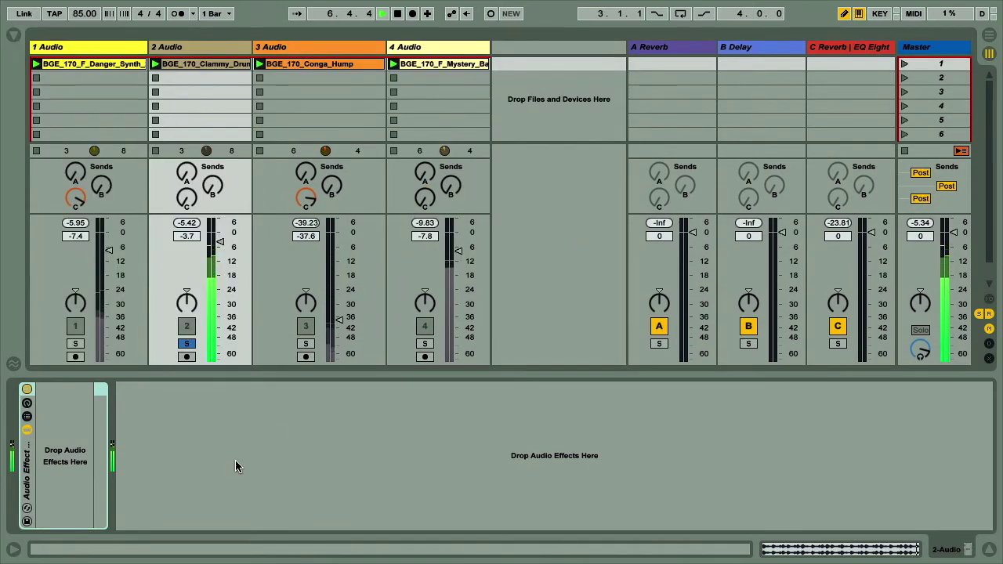
- Show the chain list of the Audio Effect Rack on 2 Audio and create two chains in it
left_click(26, 416)
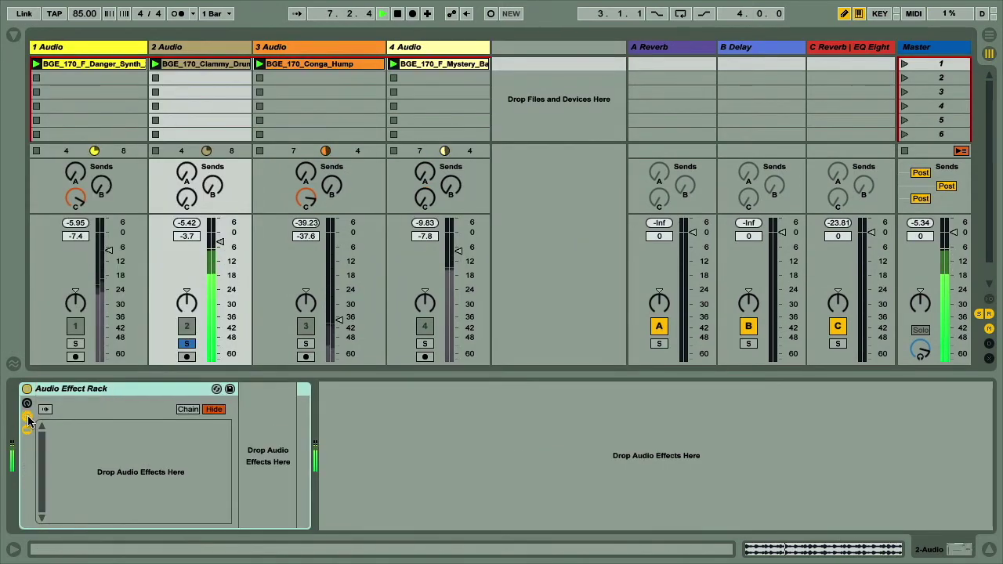
right_click(98, 431)
left_click(130, 439)
right_click(105, 450)
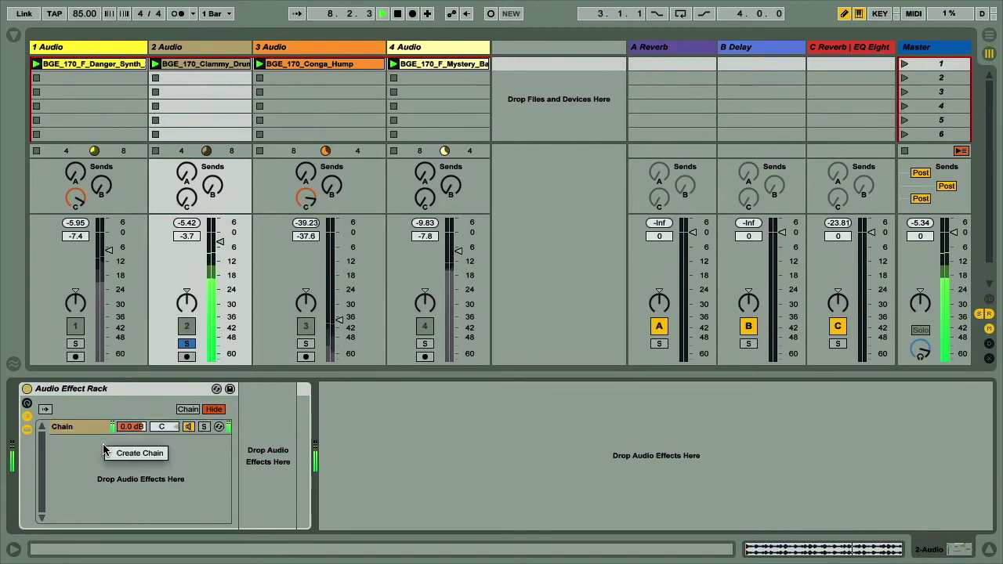
left_click(116, 452)
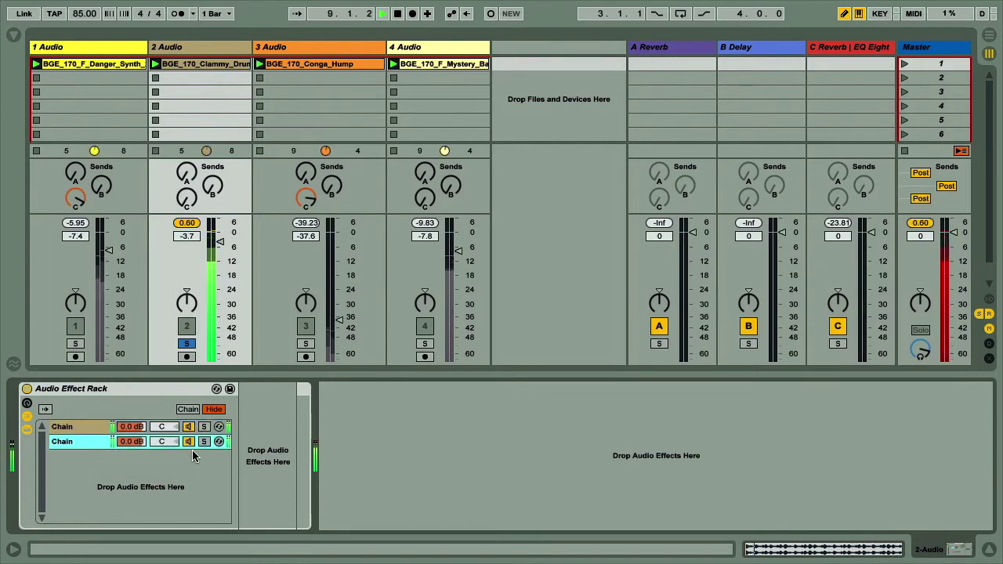
- Deactivate and reactivate the rack's two chains to compare how they sum, and select each chain in turn
left_click(188, 427)
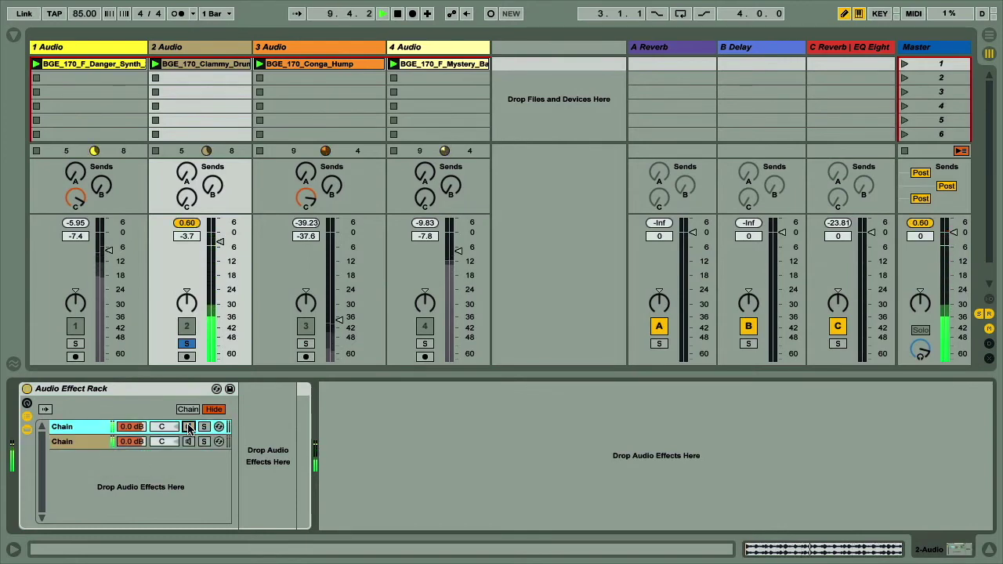
left_click(188, 427)
left_click(188, 441)
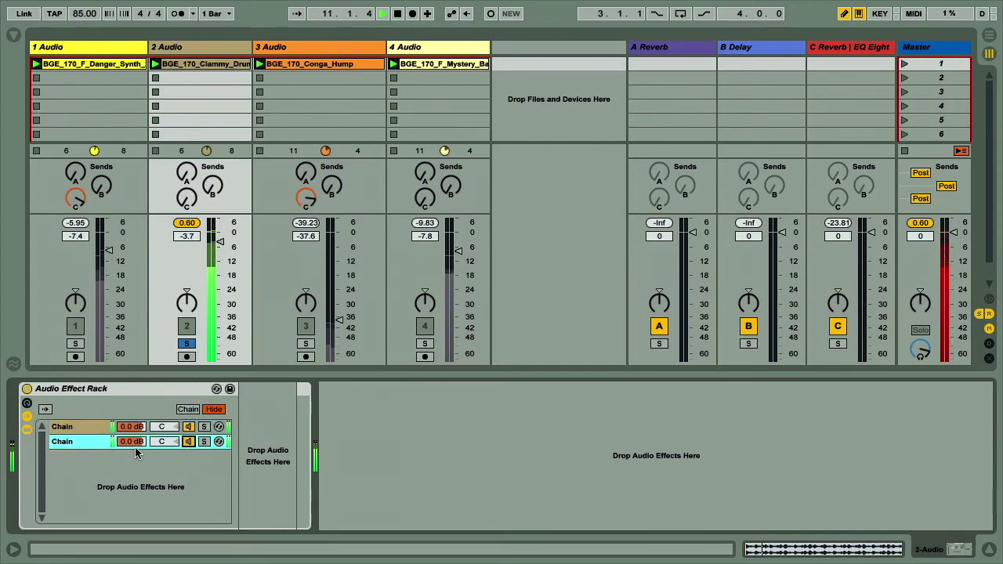
left_click(82, 429)
left_click(82, 441)
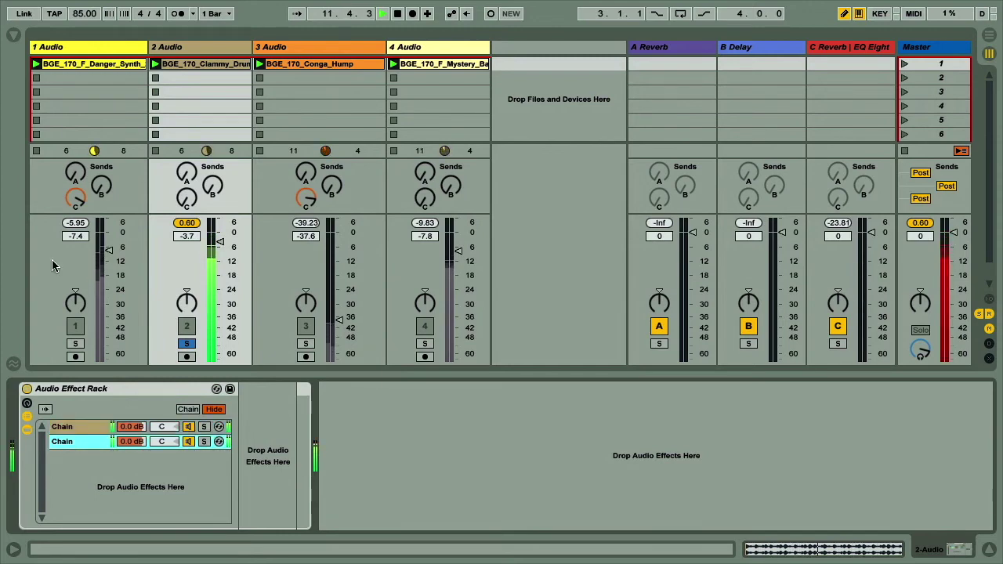
- Add a Reverb to the second chain of the Audio Effect Rack on 2 Audio
left_click(14, 36)
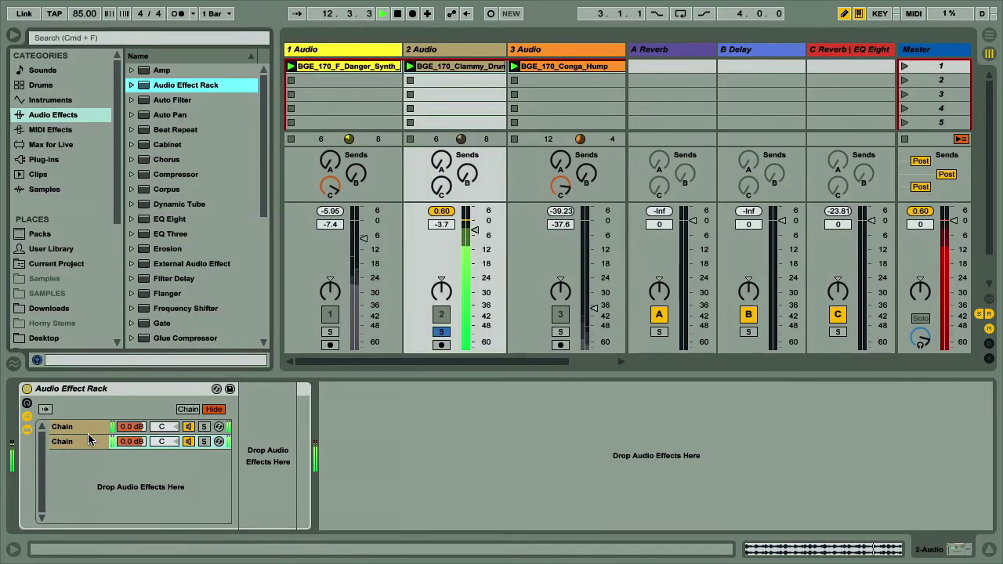
scroll(211, 317, "down", 5)
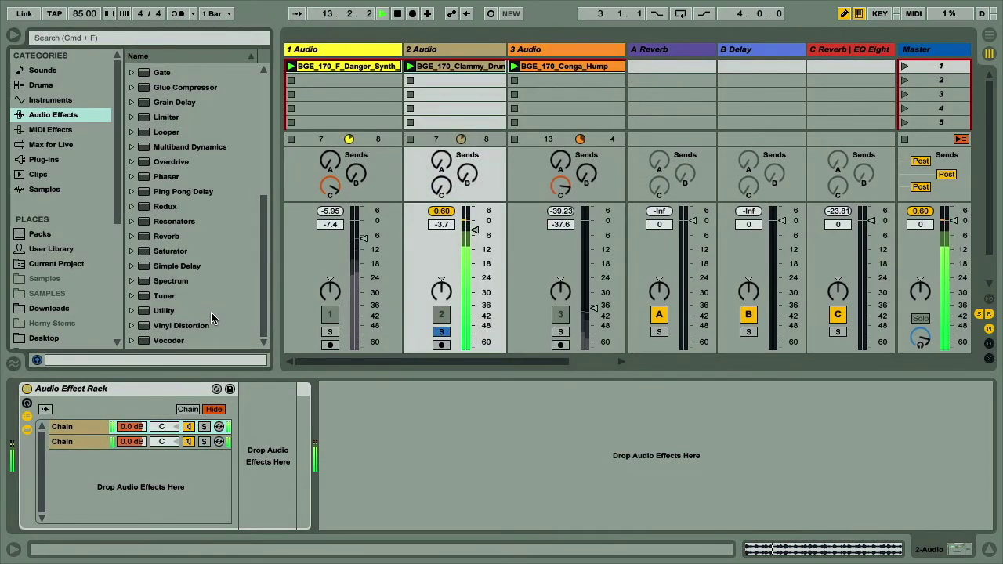
left_click(70, 442)
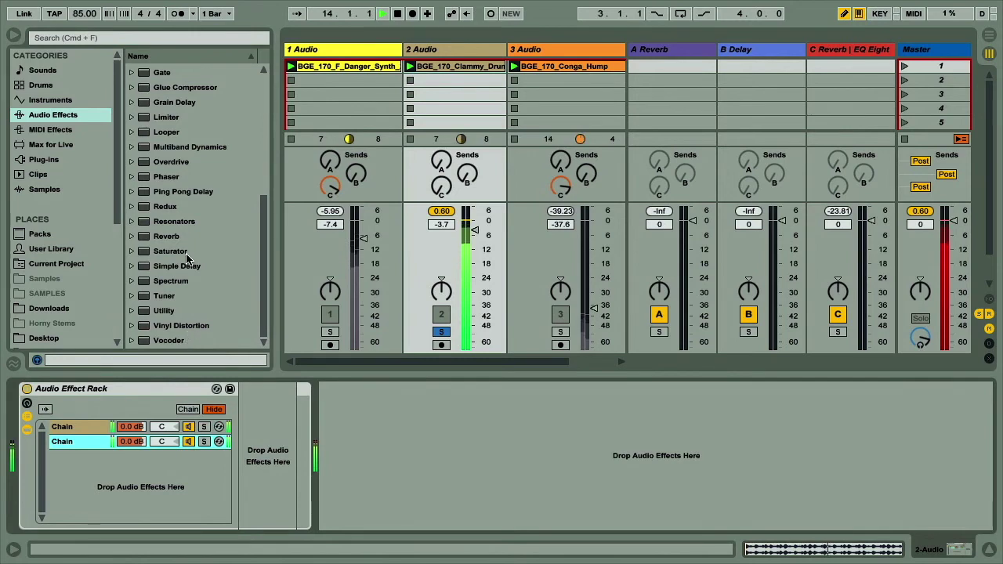
left_click_drag(174, 238, 96, 447)
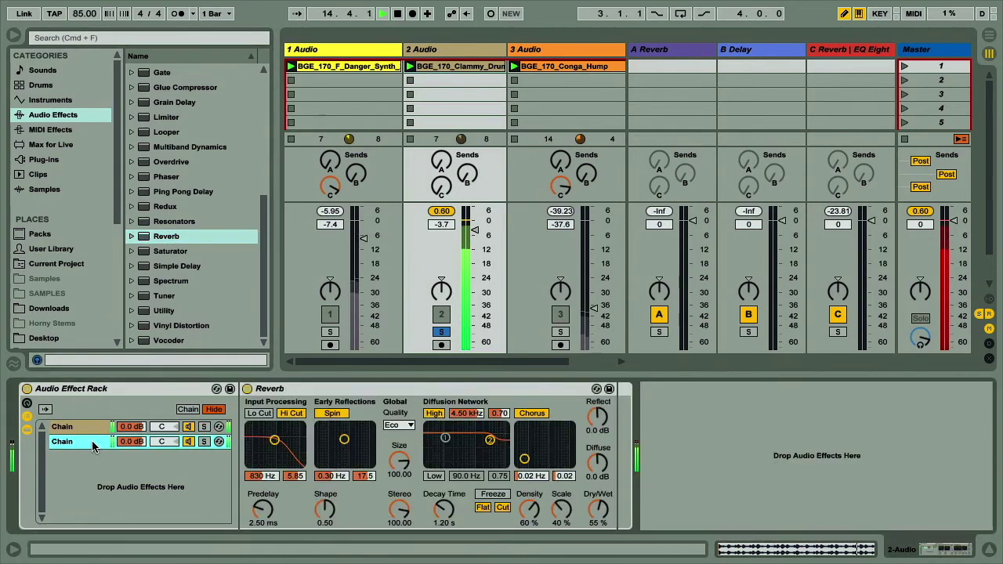
- Set the chain's Reverb to 100 % Dry/Wet and 778 ms decay, enable Lo Cut, and move the input filter to about 2.31 kHz
left_click_drag(598, 508, 598, 482)
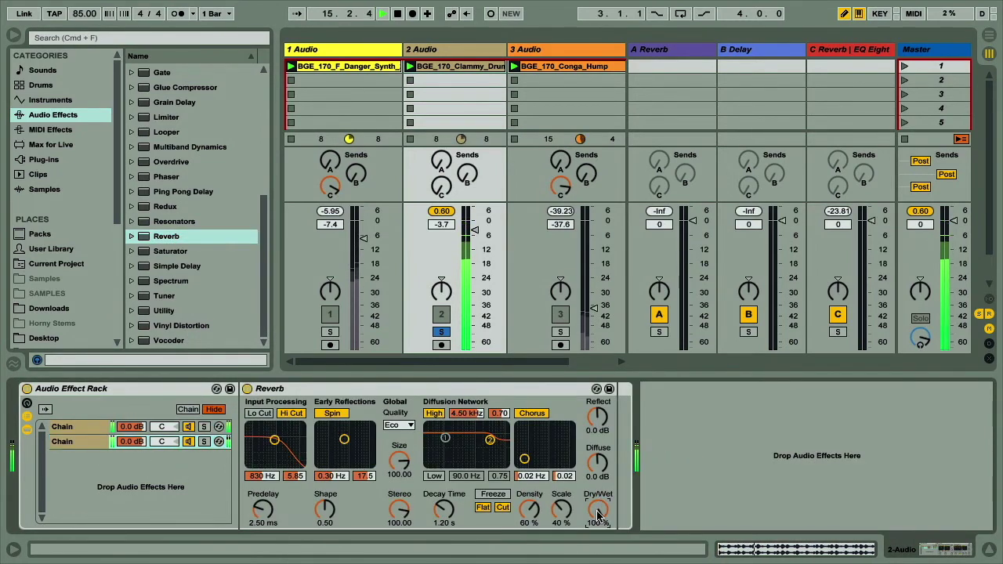
left_click_drag(444, 509, 444, 523)
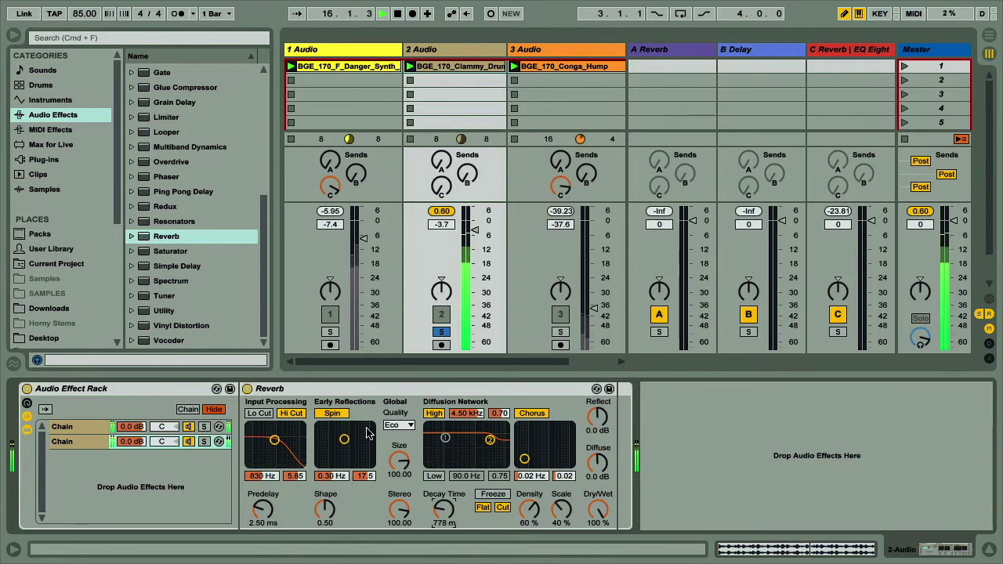
left_click(261, 413)
left_click_drag(274, 441, 283, 447)
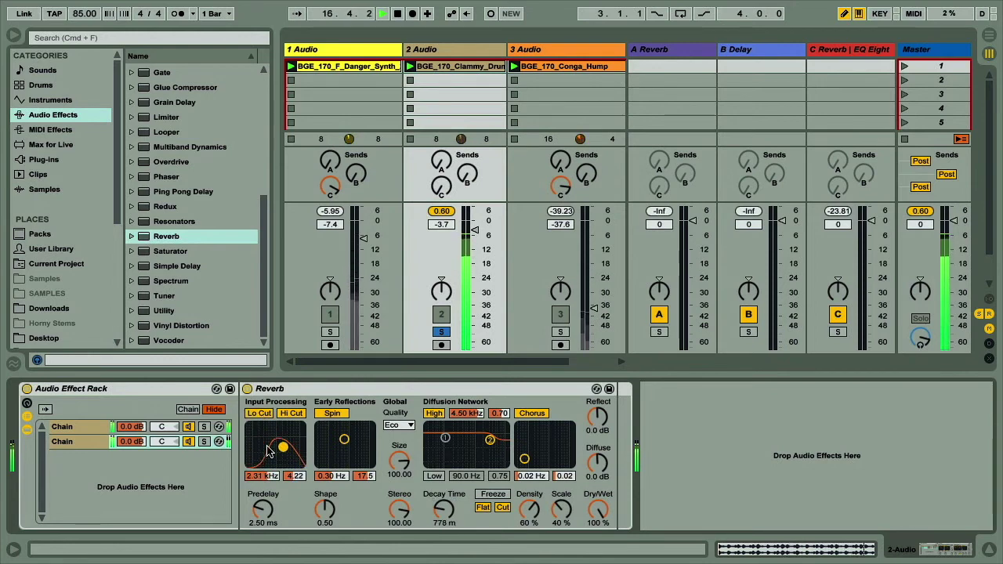
- Lower the Reverb chain's volume to -3.4 dB and deactivate the whole Audio Effect Rack
left_click_drag(133, 445, 133, 470)
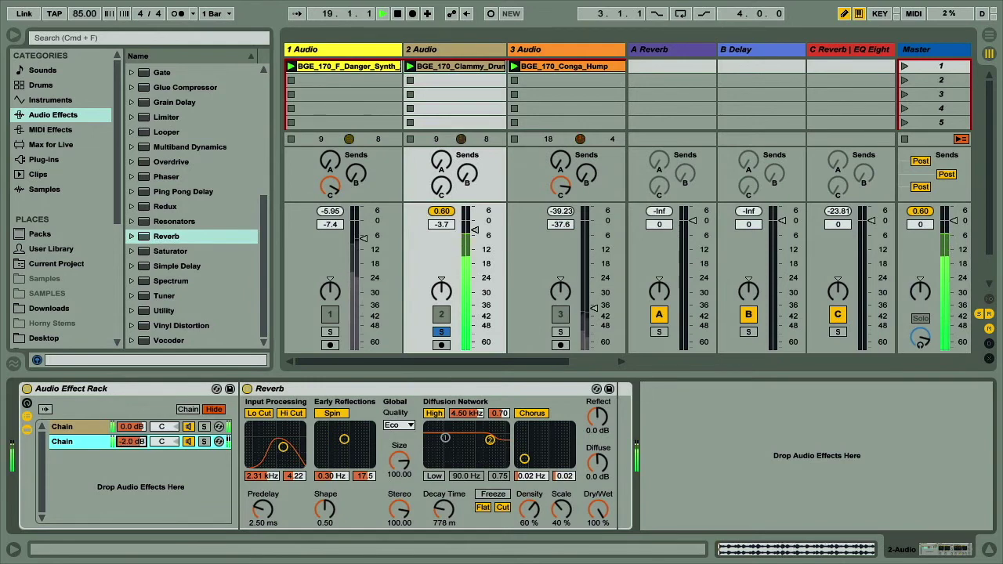
left_click_drag(133, 462, 133, 443)
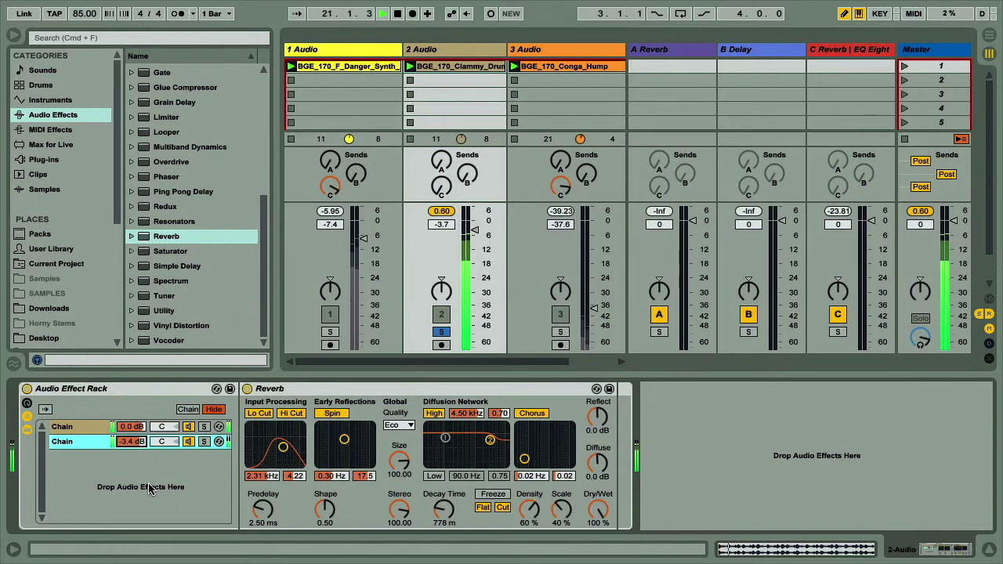
left_click(26, 390)
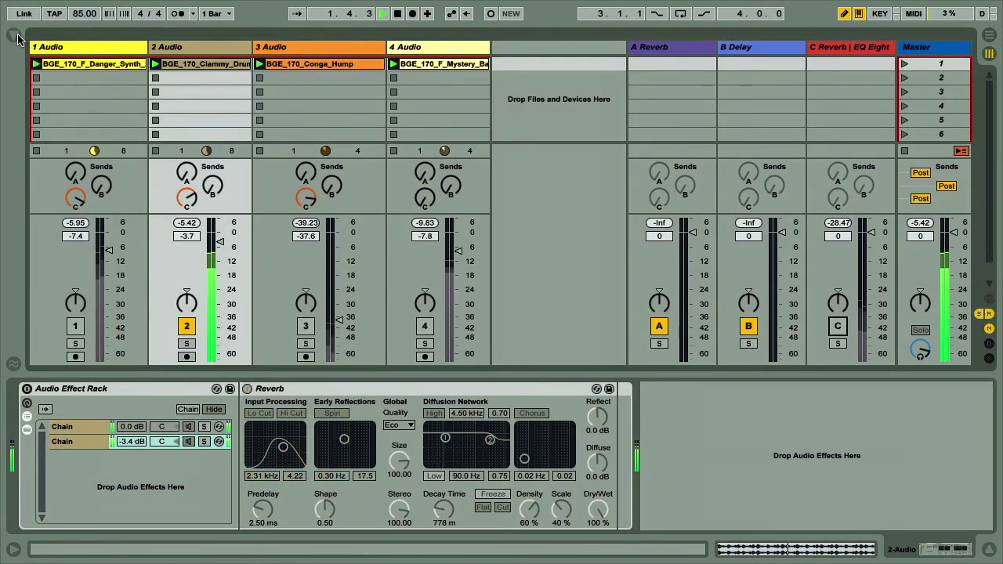
- Insert a new return track D and load a Compressor on it
left_click(14, 36)
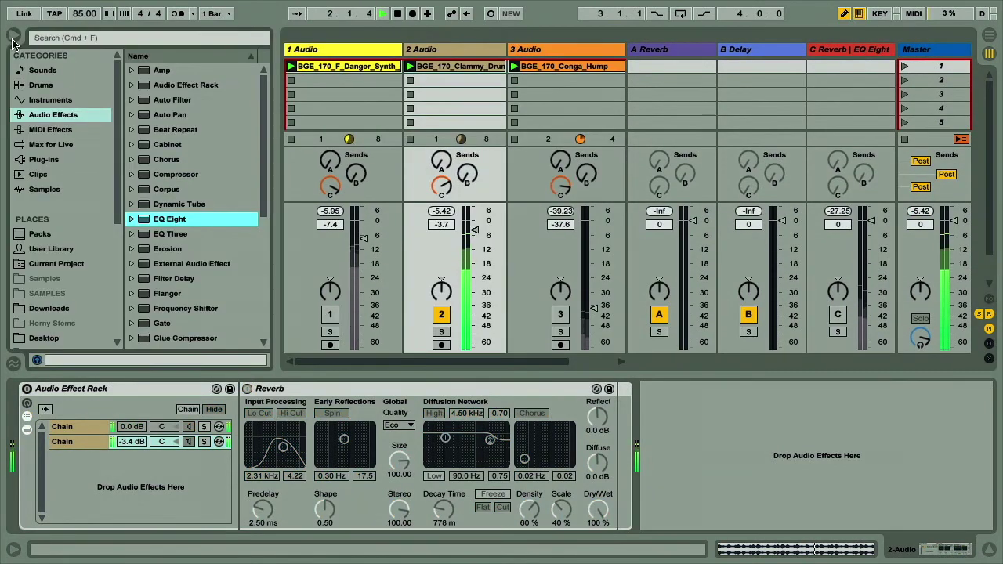
left_click(188, 180)
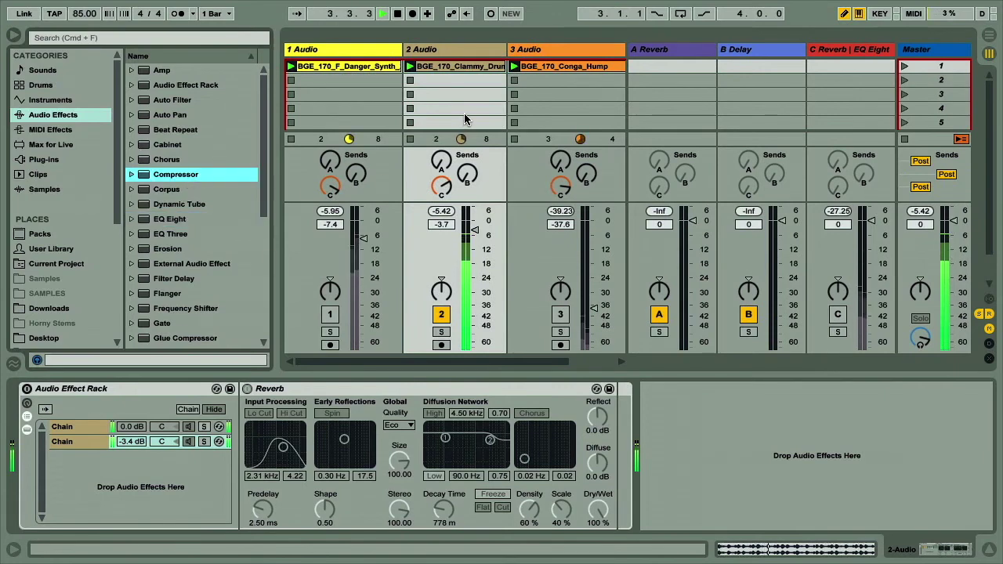
right_click(842, 53)
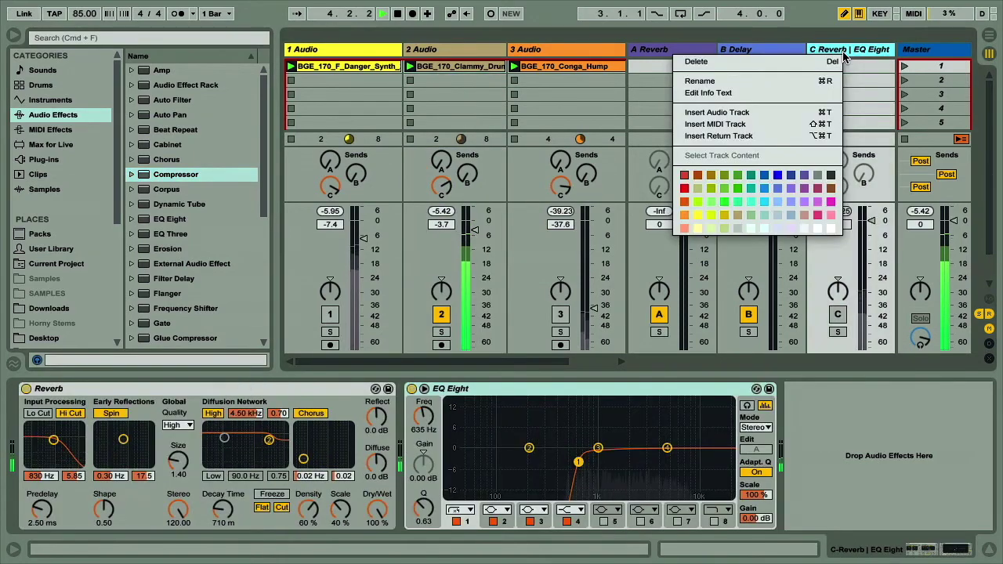
left_click(735, 133)
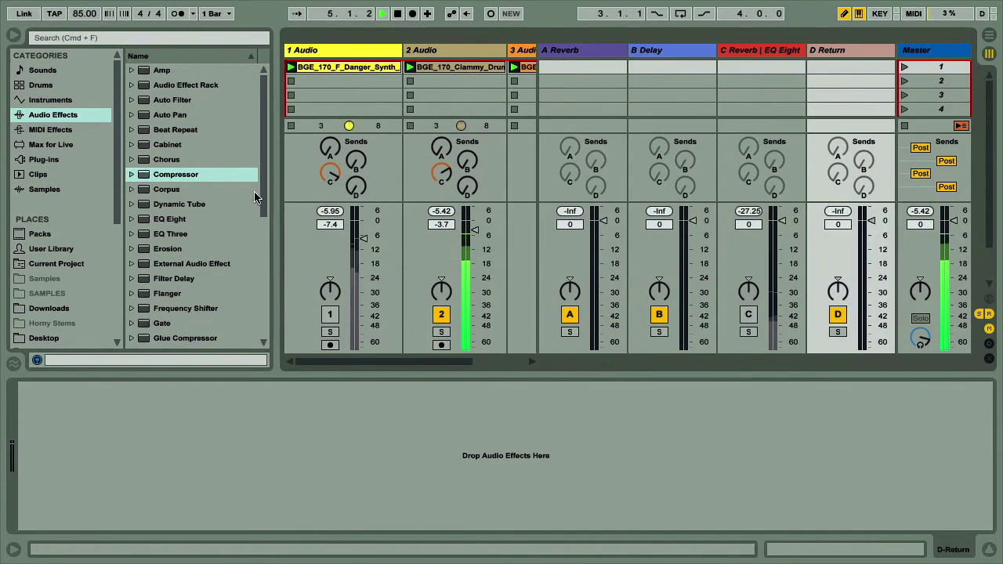
double_click(191, 176)
- Raise send D on 2 Audio to 0.0 dB and solo return D
left_click(12, 34)
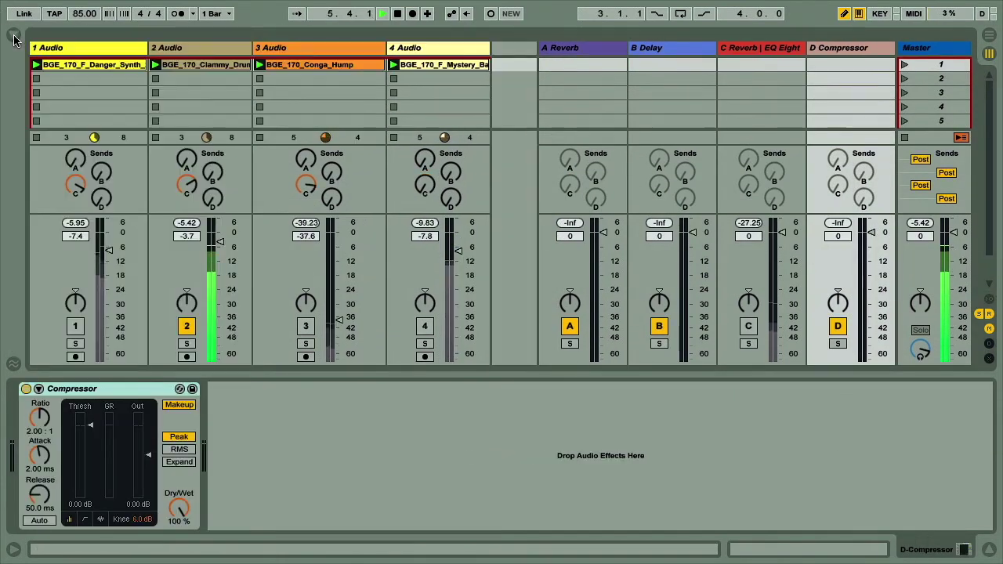
left_click_drag(214, 199, 214, 152)
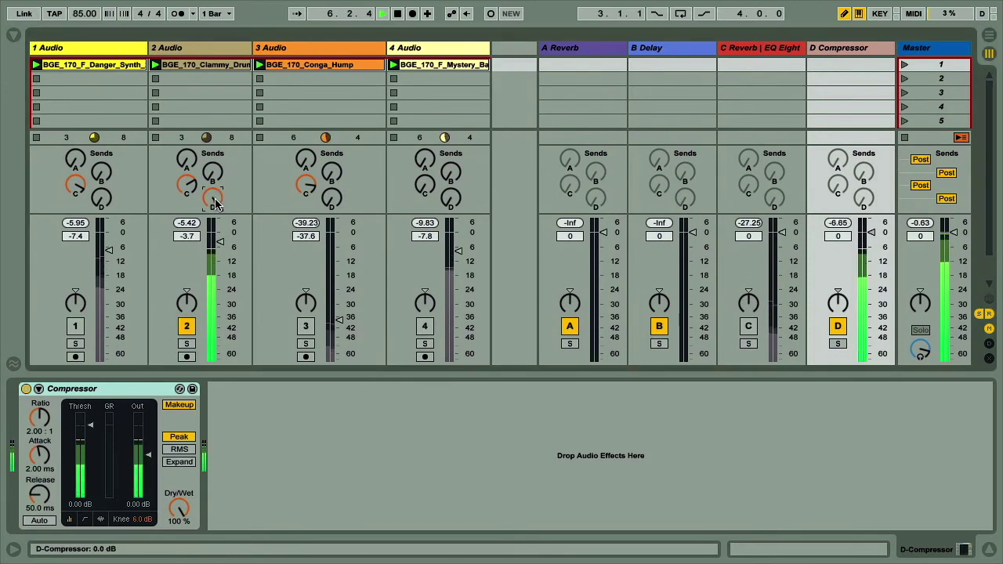
left_click(837, 343)
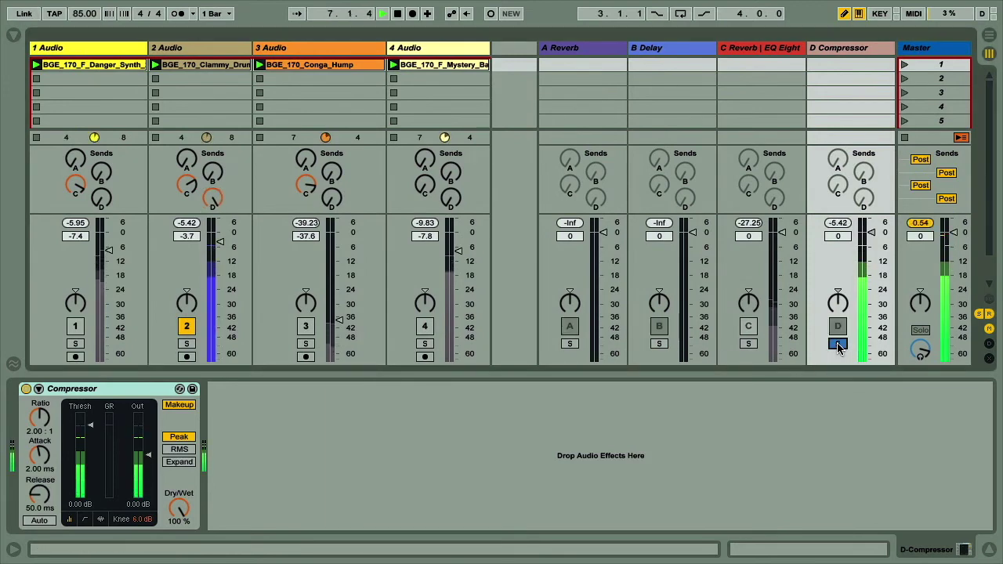
- Set return D's Compressor to a -31.0 dB threshold, 5.04:1 ratio, 0.01 ms attack and 2.31 dB output
left_click_drag(91, 428, 91, 478)
left_click_drag(40, 419, 40, 383)
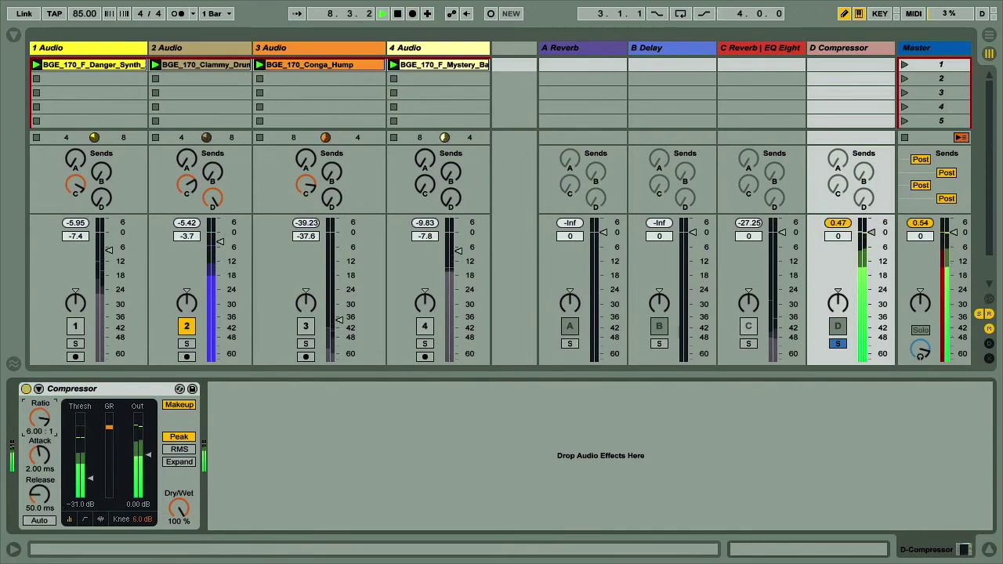
left_click_drag(41, 459, 41, 506)
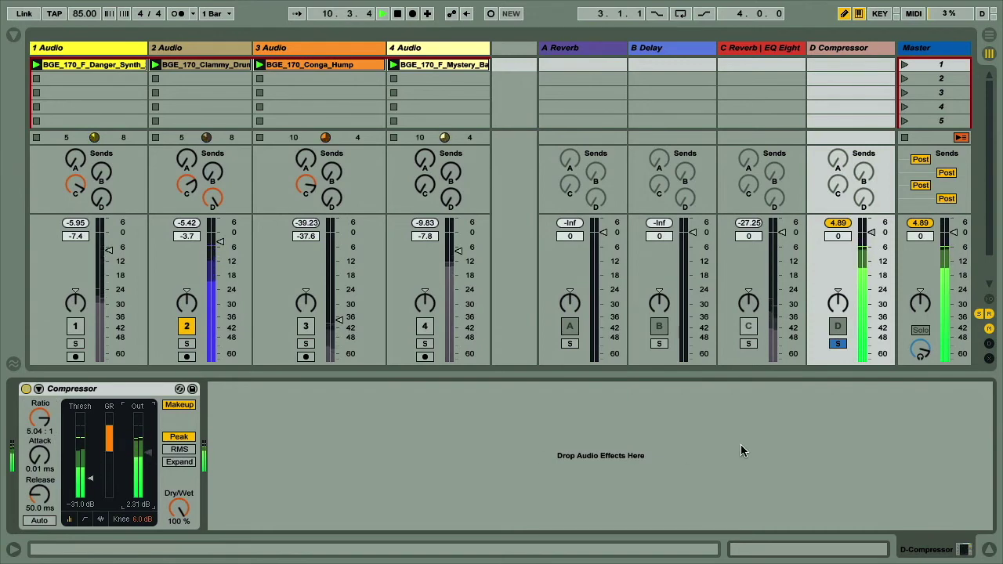
- Solo 2 Audio instead of return D, and lower return D's volume to -18.0 dB
left_click(186, 344)
left_click(842, 345)
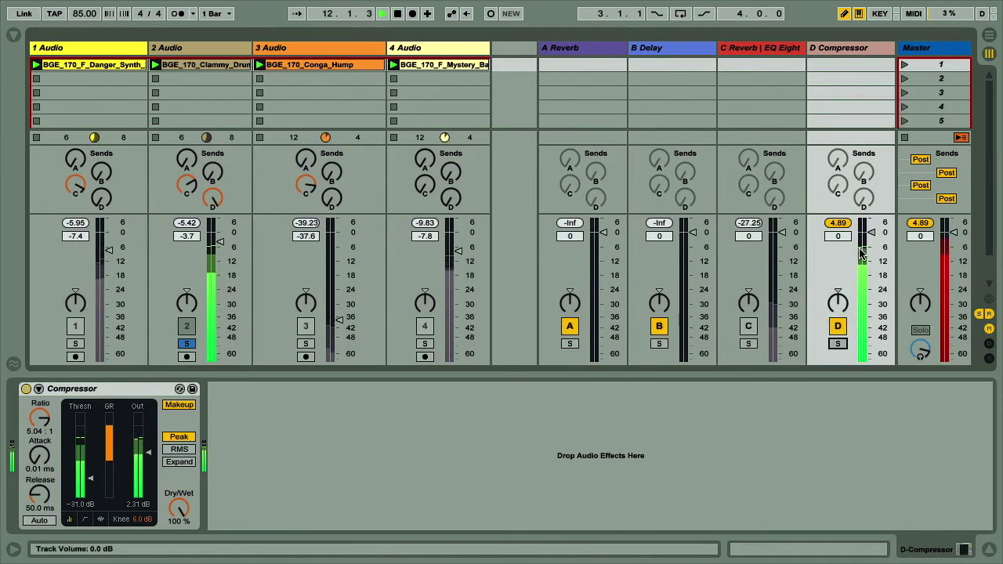
left_click_drag(871, 233, 872, 279)
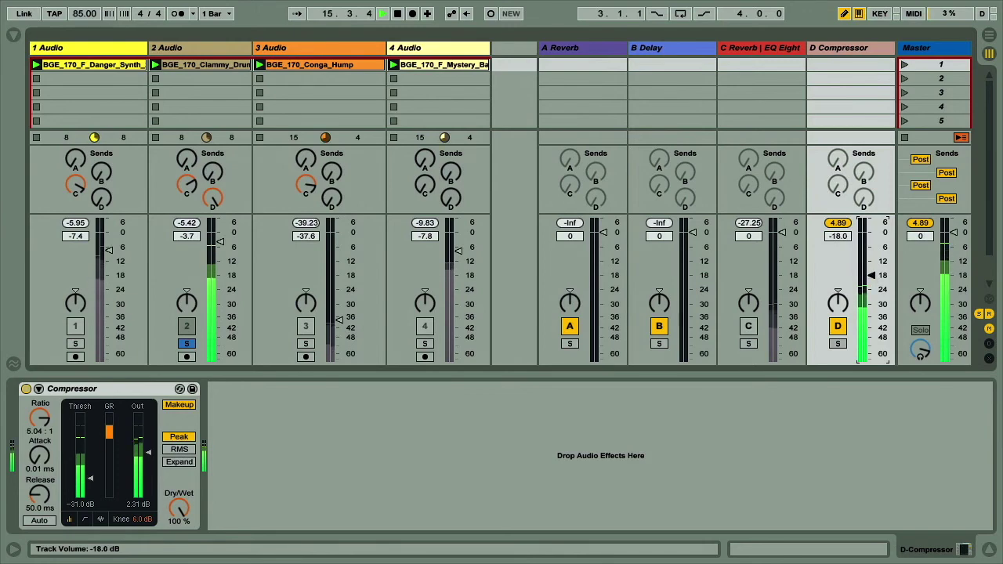
- Add an EQ Eight after the Compressor on return D and boost band 4 by about 6 dB at 3.60 kHz
left_click(14, 36)
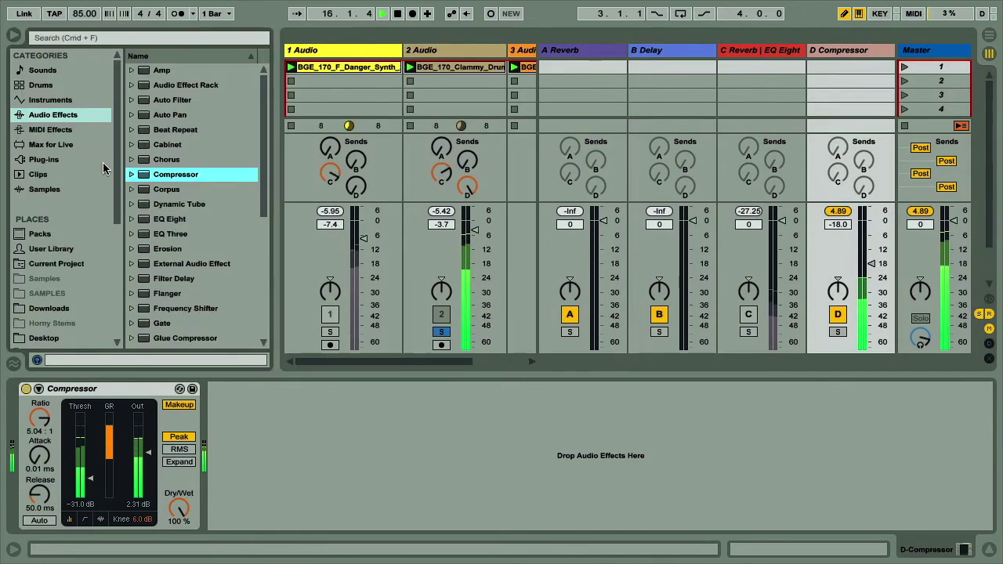
double_click(169, 218)
left_click_drag(471, 447, 457, 429)
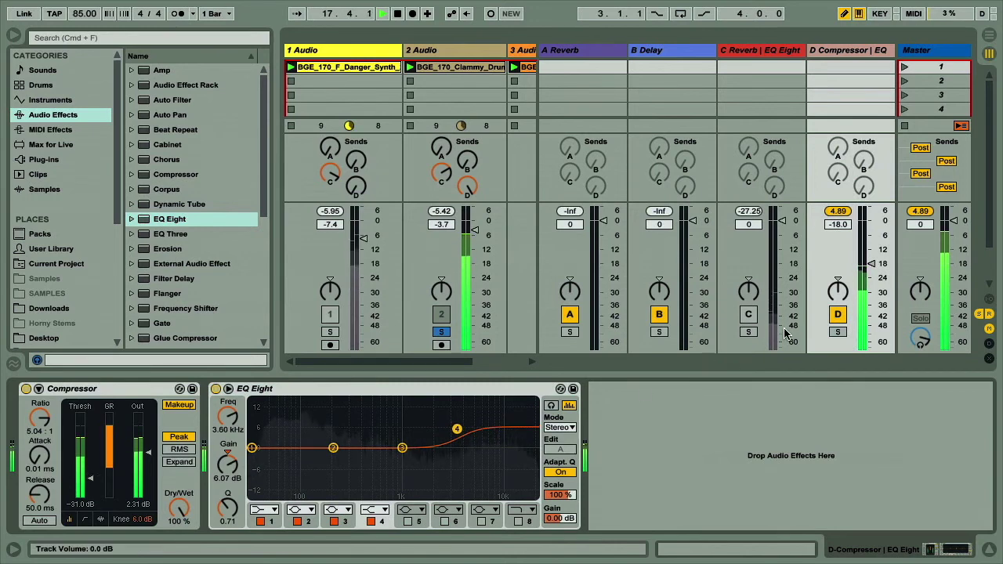
- Turn return D off and on to compare the drum sound, and lower its volume to -21.2 dB
left_click(837, 315)
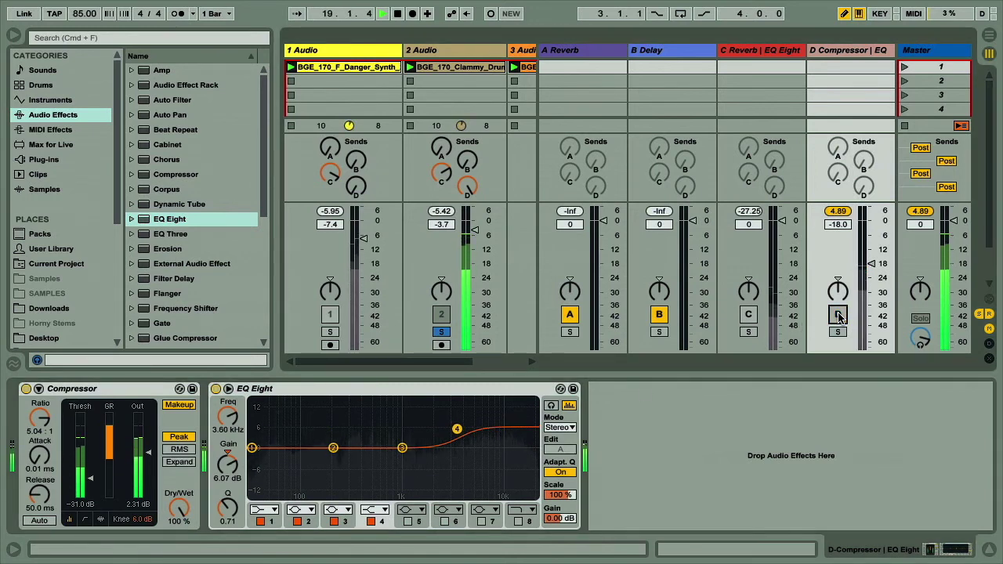
left_click(837, 314)
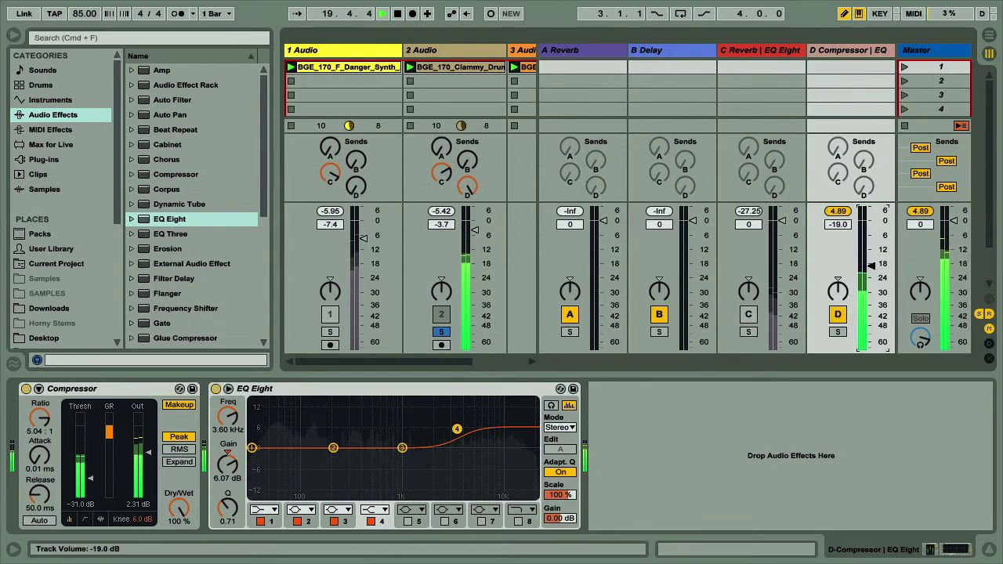
left_click_drag(871, 264, 874, 272)
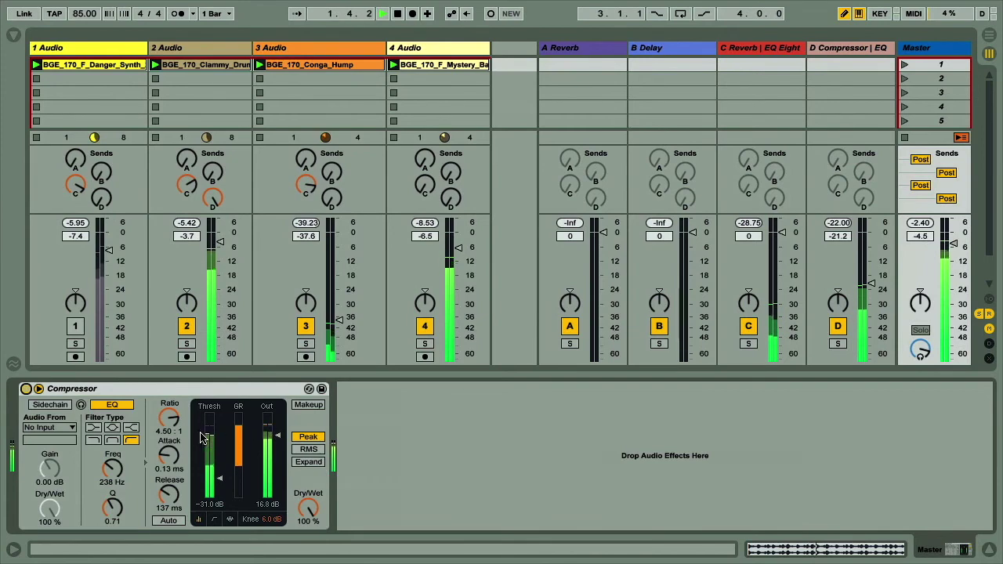
- Set the Master Compressor's ratio to 4.06:1 and Dry/Wet to 27 %, bypassing and re-enabling it to compare
left_click_drag(174, 421, 170, 439)
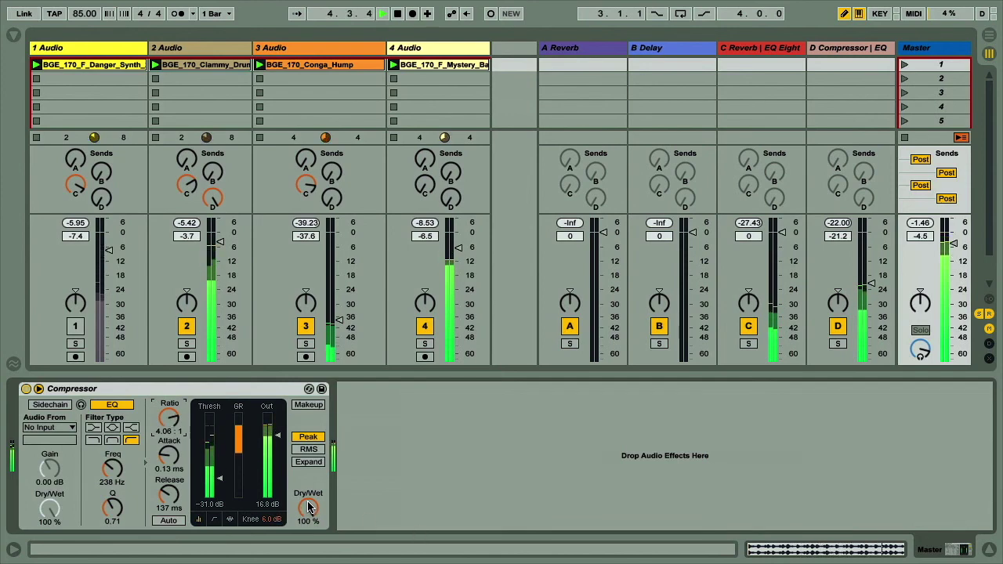
left_click_drag(309, 507, 309, 557)
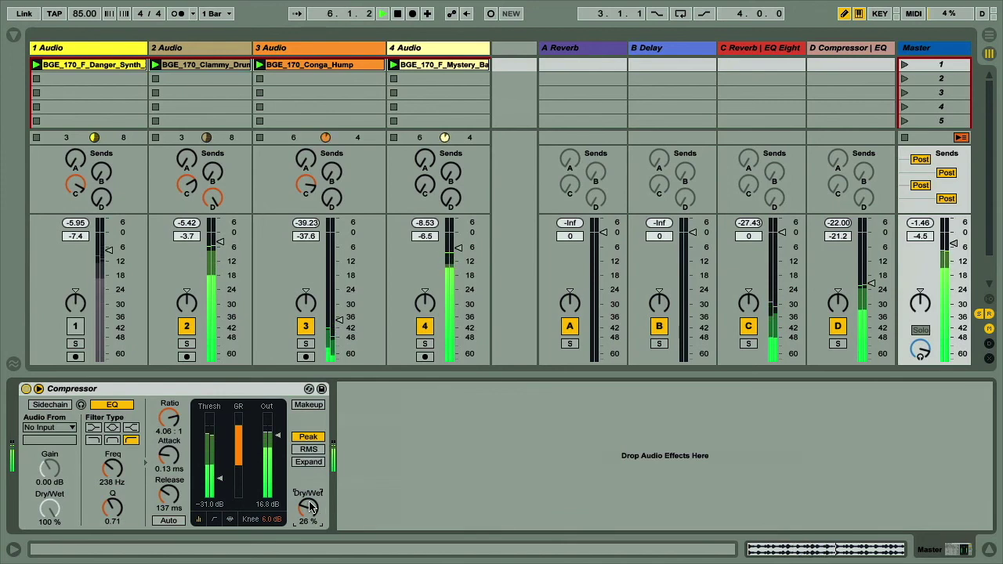
left_click(26, 389)
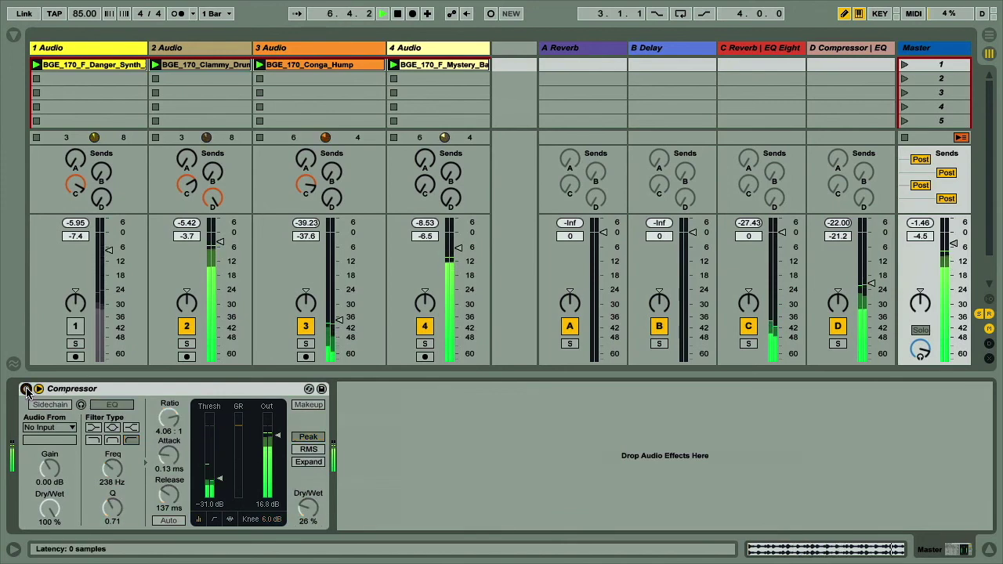
left_click(25, 389)
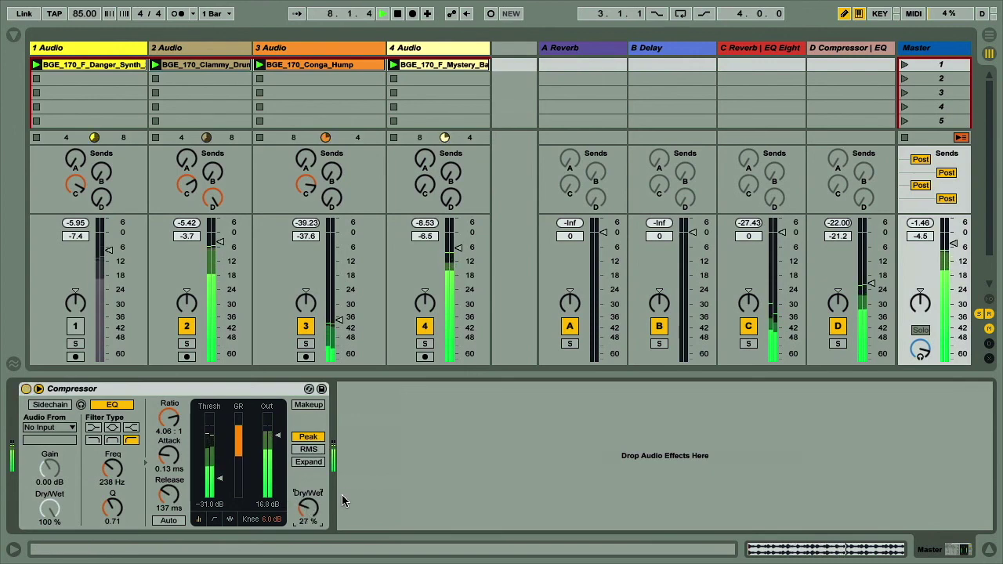
- Activate track 1, and switch returns D and C off and on to compare the mix with and without them
left_click(78, 329)
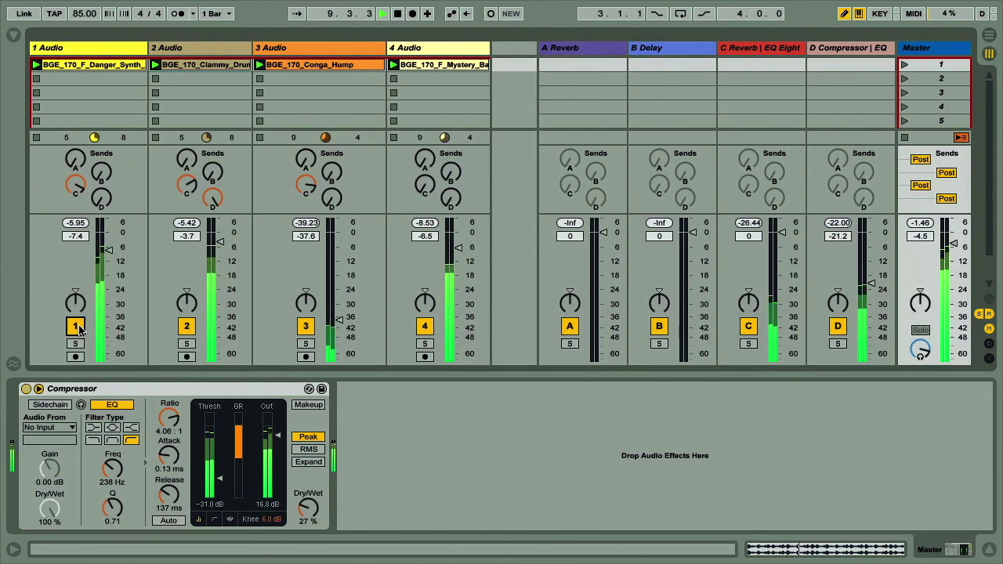
left_click(838, 327)
left_click(749, 327)
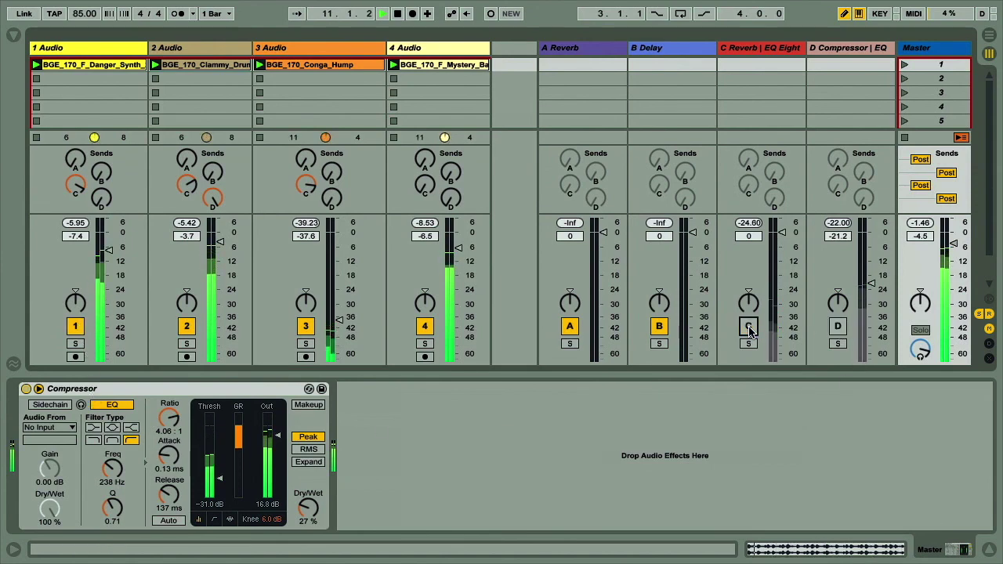
left_click(749, 328)
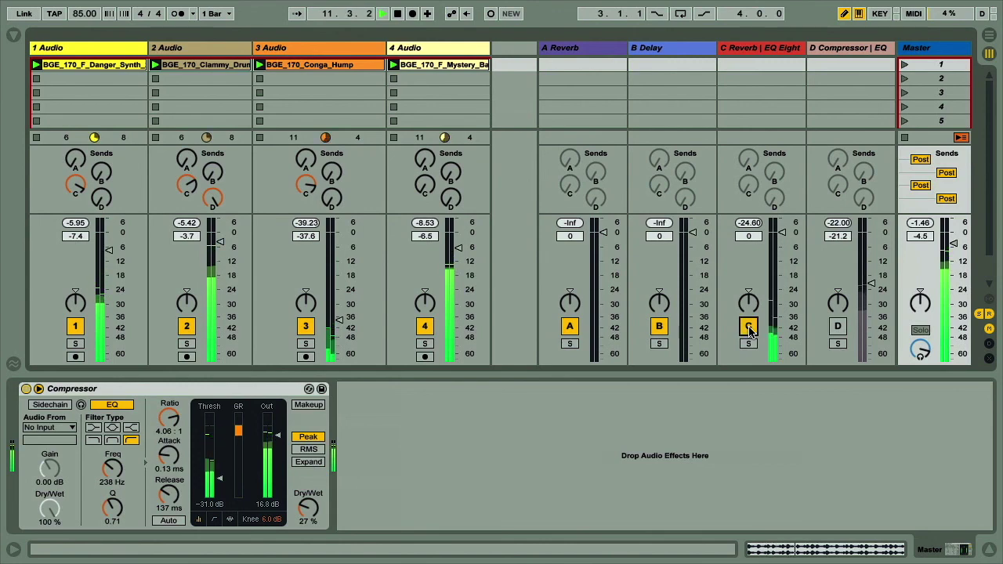
left_click(838, 327)
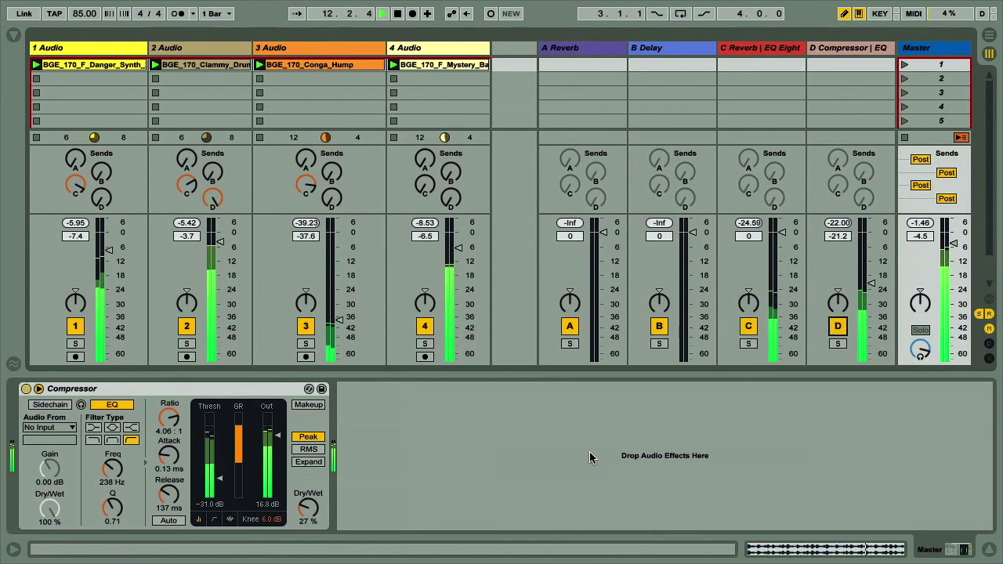